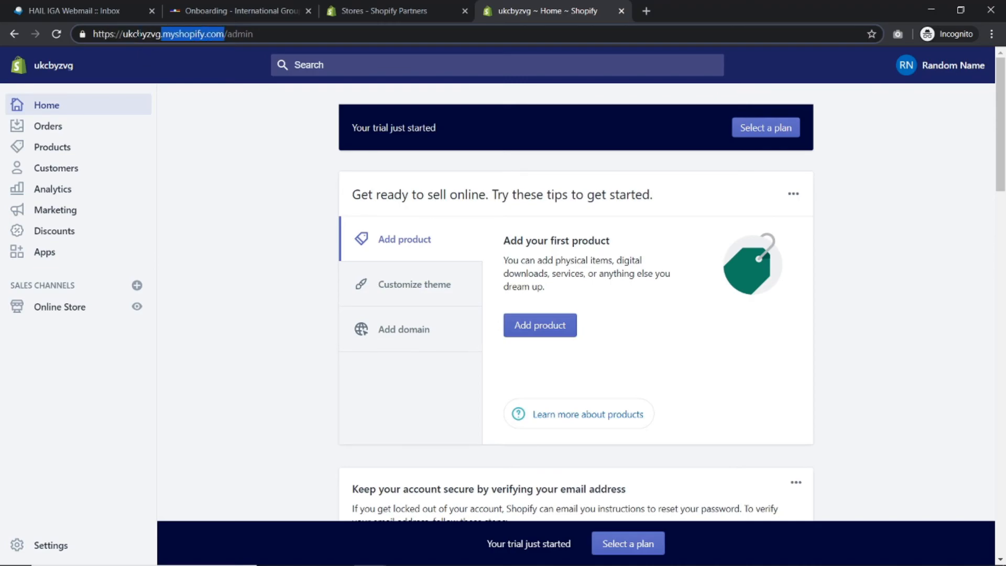
# Step: Copy the store address ukcbyzvg.myshopify.com from the address of the store's admin page
pyautogui.click(124, 34)
pyautogui.moveTo(123, 34); pyautogui.dragTo(224, 38)
pyautogui.hotkey('ctrl', 'c')
pyautogui.click(278, 194)
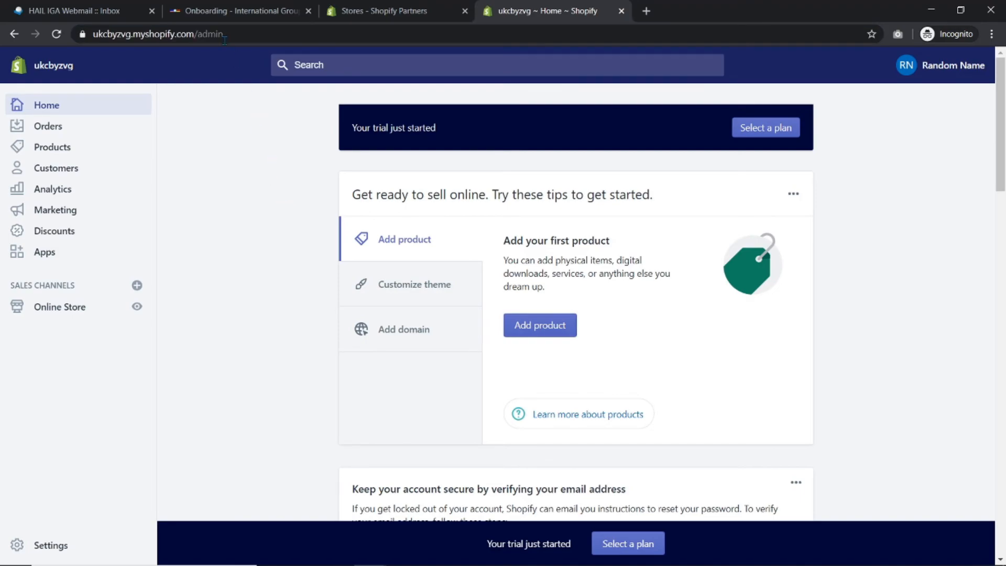
# Step: Switch to the hailiga.org Onboarding page and go to its Shopify Customers section
pyautogui.click(223, 6)
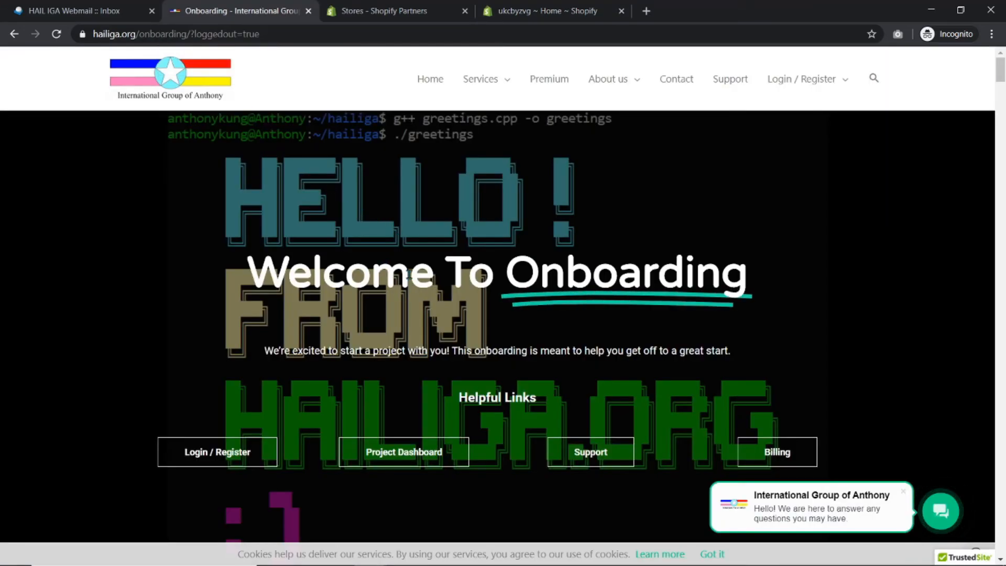
pyautogui.scroll(-8, 487, 285)
pyautogui.scroll(-3, 488, 286)
pyautogui.click(246, 311)
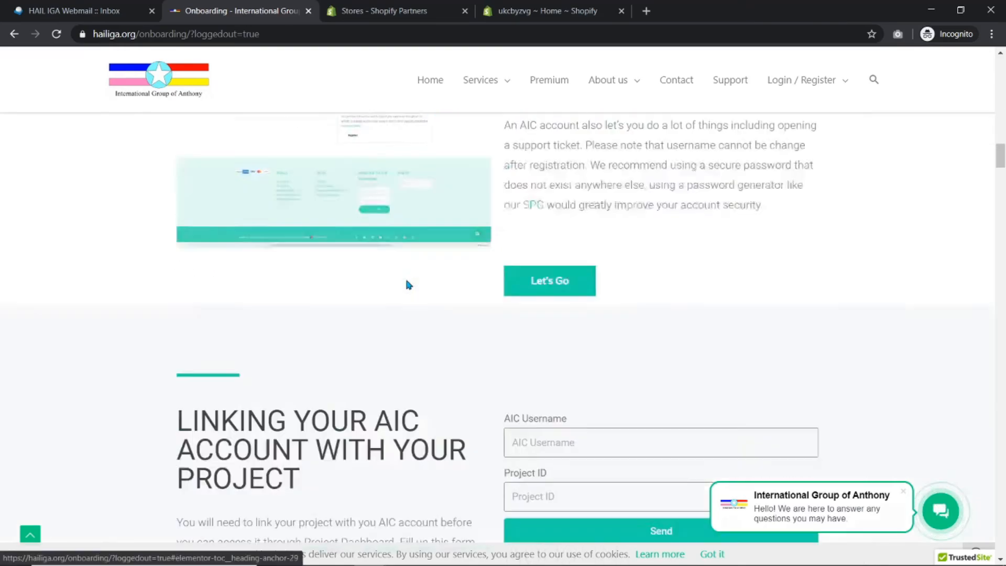
pyautogui.scroll(3, 619, 256)
pyautogui.scroll(1, 584, 360)
pyautogui.scroll(-1, 573, 364)
# Step: Enter ukcbyzvg.myshopify.com as the Shopify URL in the Shopify Customers form and activate the Project ID field
pyautogui.click(566, 344)
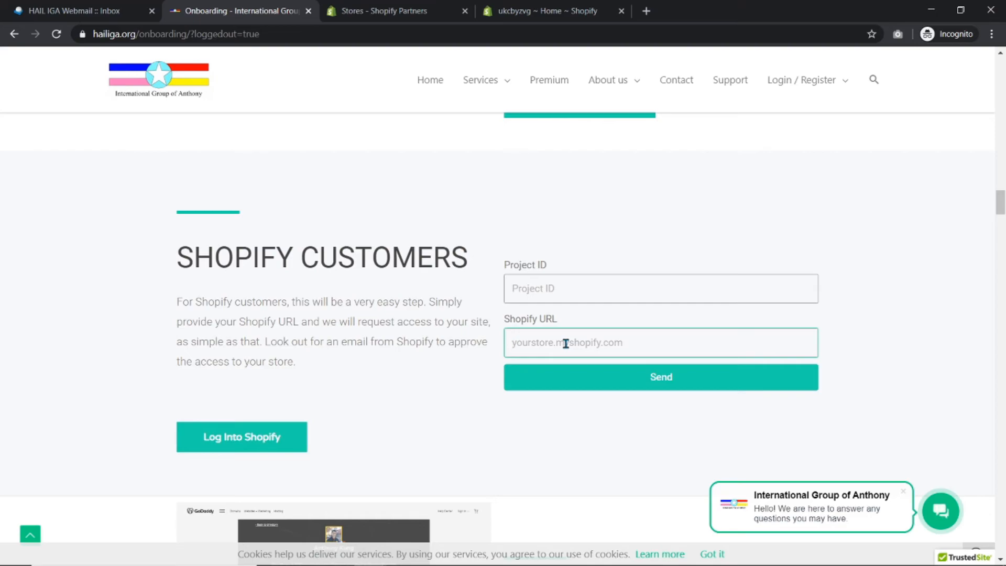
pyautogui.hotkey('ctrl', 'v')
pyautogui.click(603, 288)
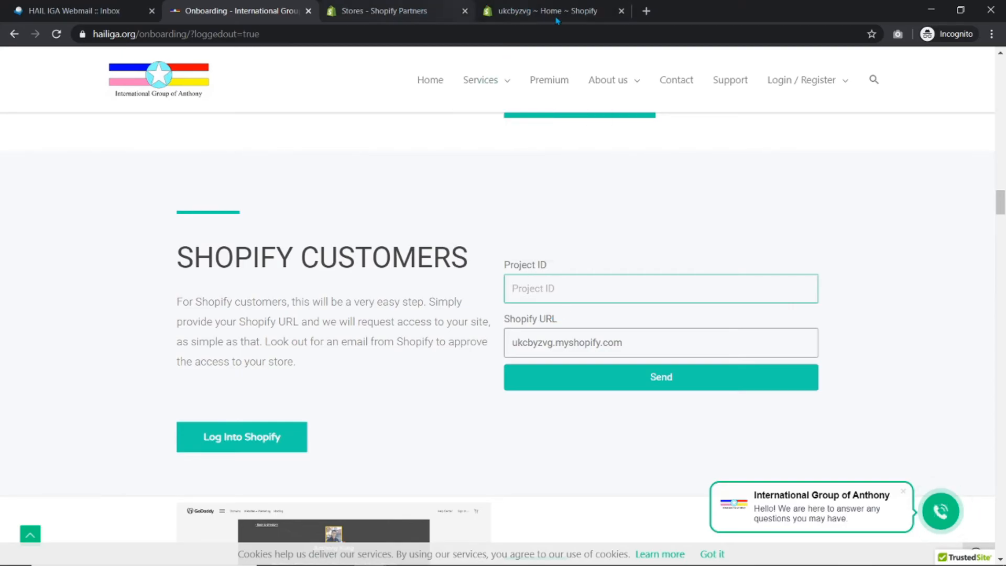
# Step: In Shopify Partners, start adding a new store and choose Managed store as its type
pyautogui.click(534, 11)
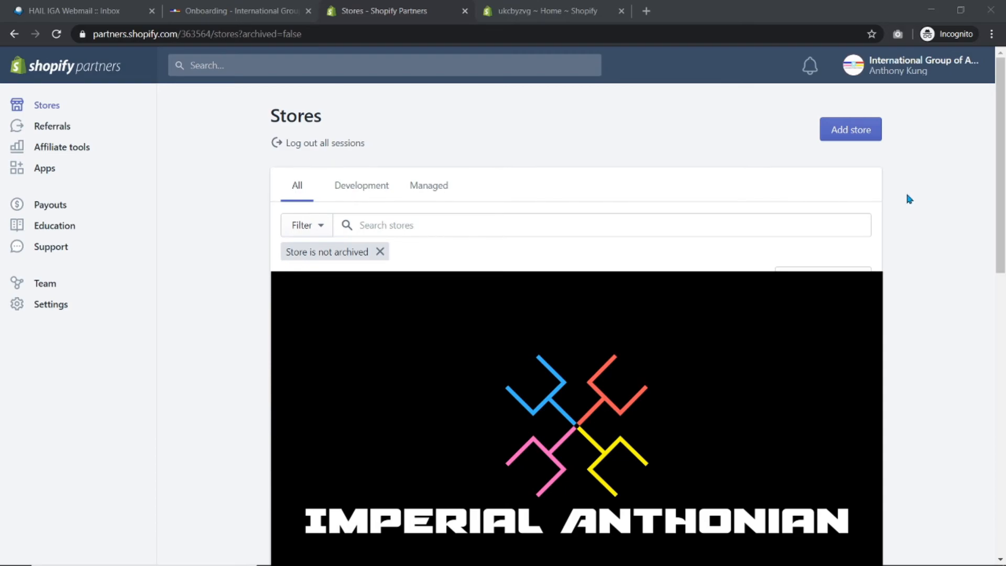
pyautogui.click(854, 138)
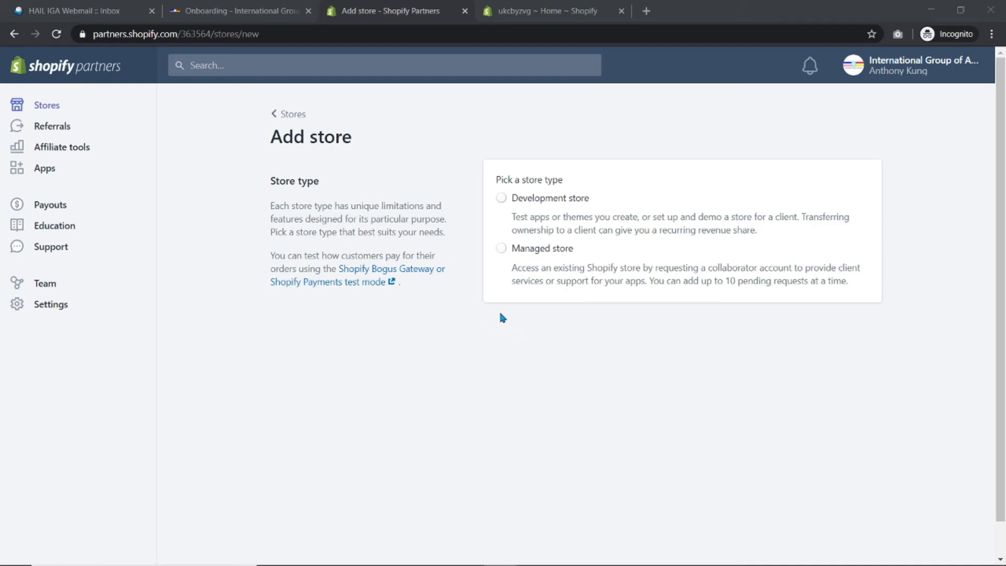
pyautogui.click(502, 250)
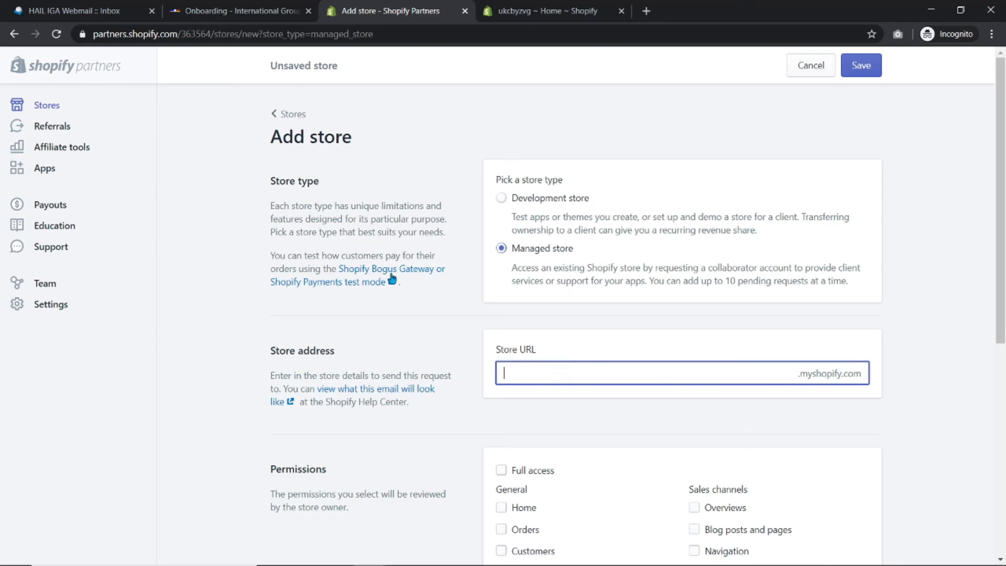
# Step: Copy the Shopify URL from the onboarding form and paste it as the Store URL of the new managed store
pyautogui.click(256, 10)
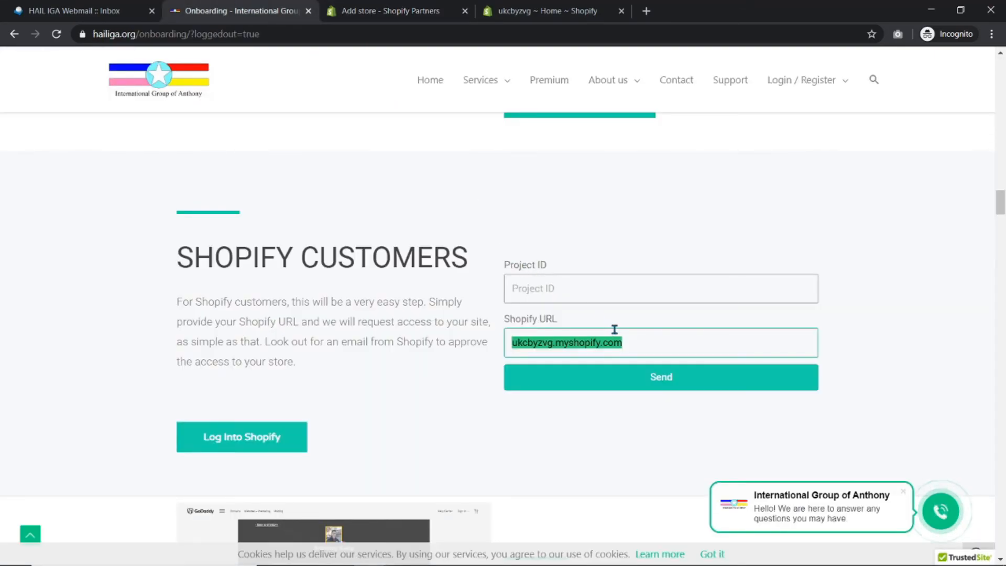
pyautogui.hotkey('ctrl', 'c')
pyautogui.hotkey('ctrl', 'Tab')
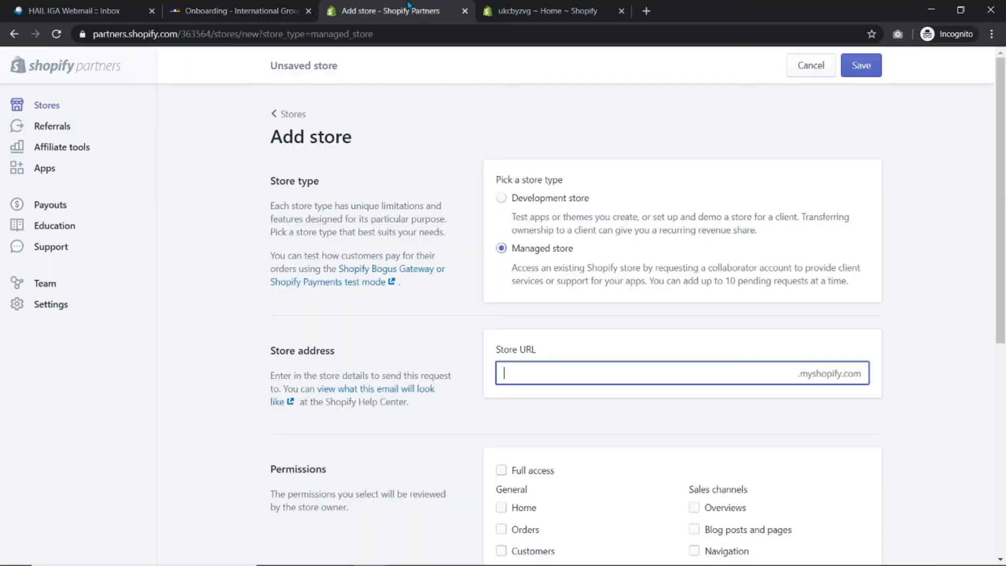
pyautogui.hotkey('ctrl', 'v')
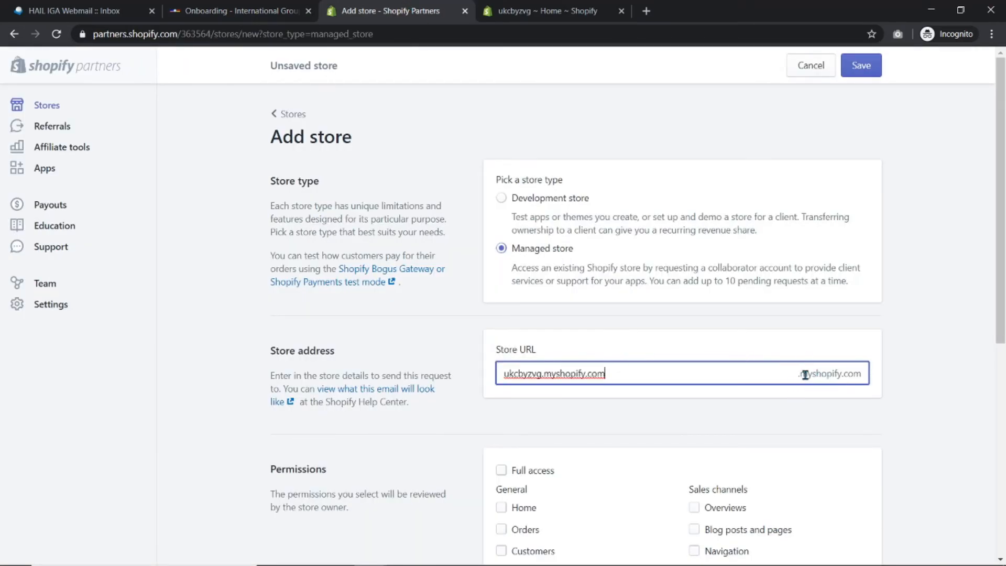
pyautogui.click(824, 376)
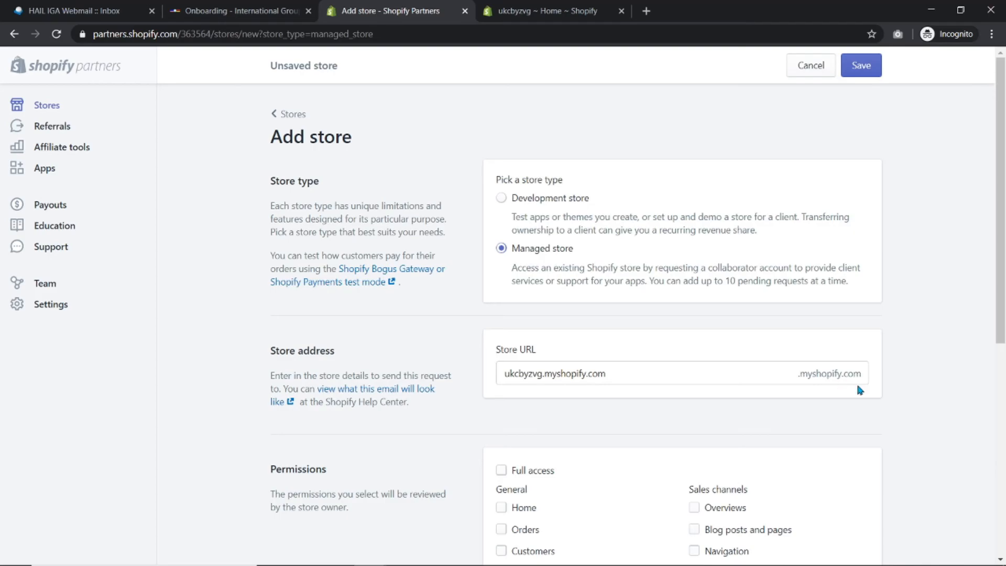
# Step: Review the permission options, including Blog posts and pages, Navigation, Themes, Settings and Domains
pyautogui.scroll(-4, 818, 314)
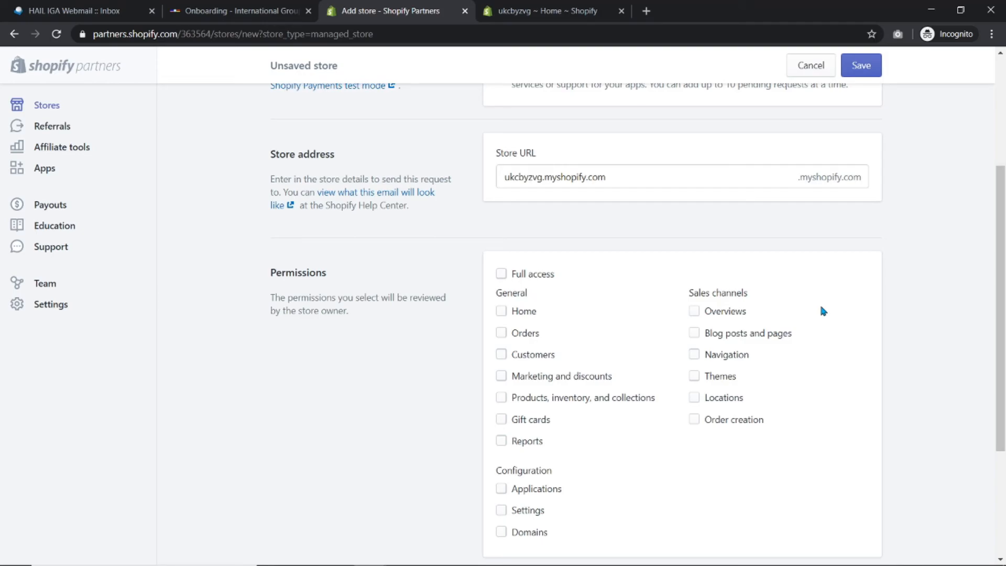
pyautogui.scroll(-4, 822, 311)
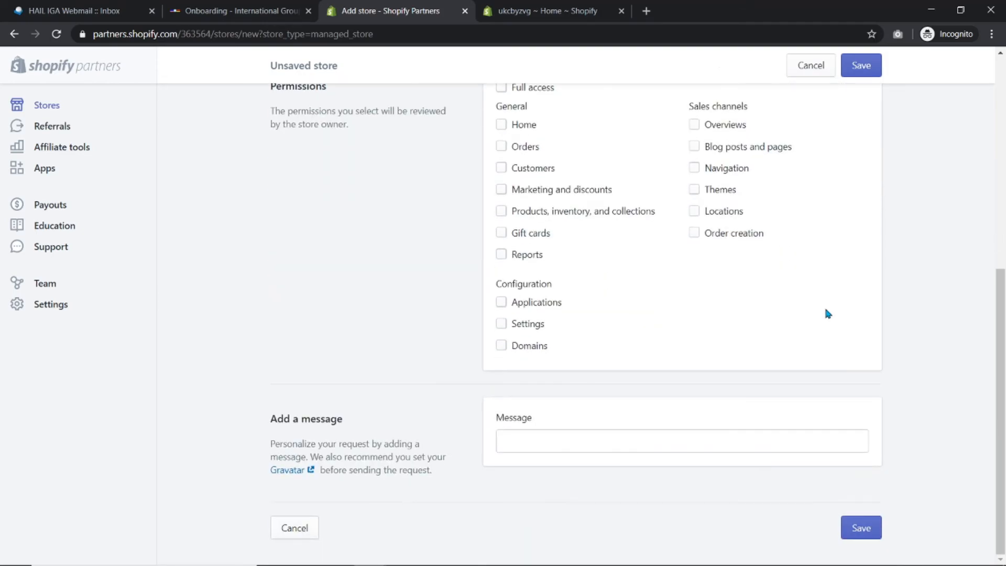
pyautogui.scroll(4, 837, 308)
pyautogui.scroll(-3, 840, 309)
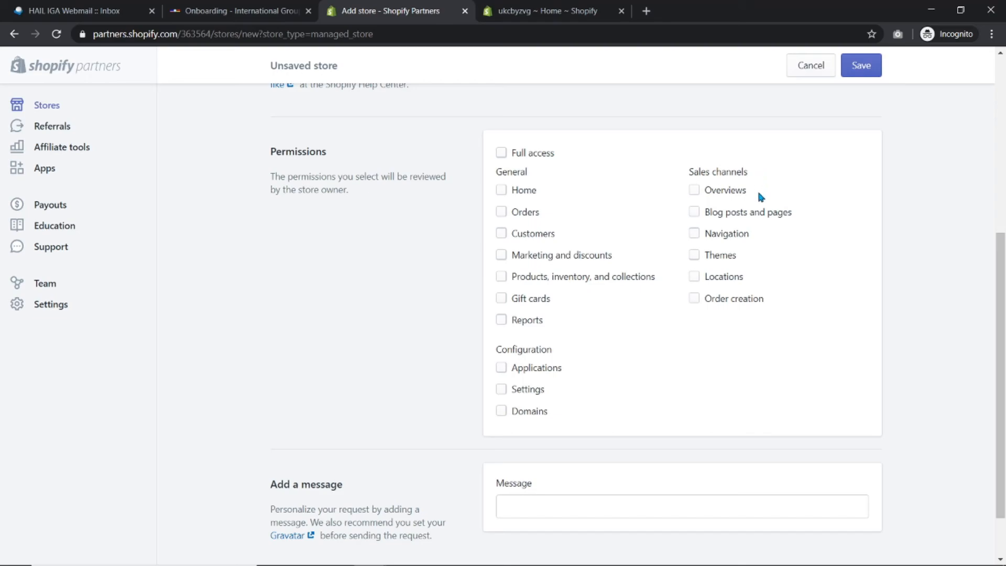
pyautogui.click(694, 255)
pyautogui.click(714, 236)
pyautogui.click(746, 217)
pyautogui.click(503, 394)
pyautogui.click(529, 419)
pyautogui.click(700, 213)
pyautogui.click(709, 236)
pyautogui.click(721, 257)
pyautogui.click(523, 397)
pyautogui.click(529, 415)
pyautogui.click(816, 412)
# Step: Request Full access and paste a message from hailiga.org asking the store owner to approve access so the project can get started
pyautogui.click(502, 153)
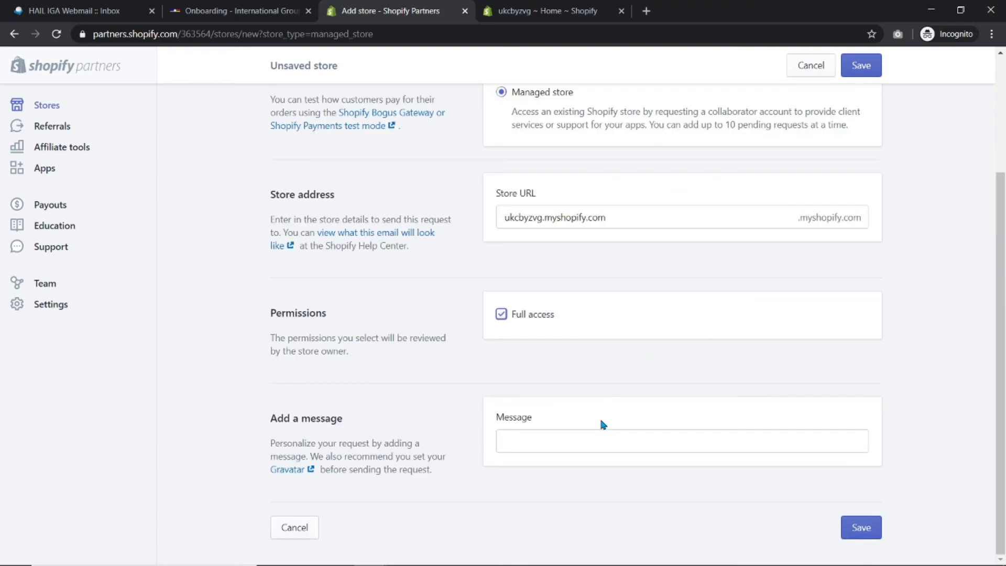
pyautogui.click(590, 439)
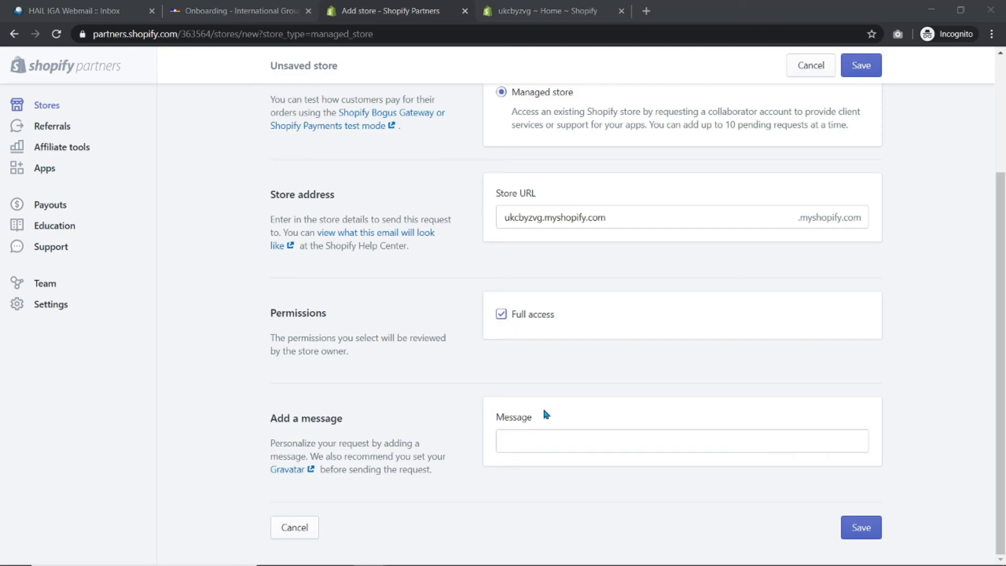
pyautogui.click(573, 438)
pyautogui.hotkey('ctrl', 'v')
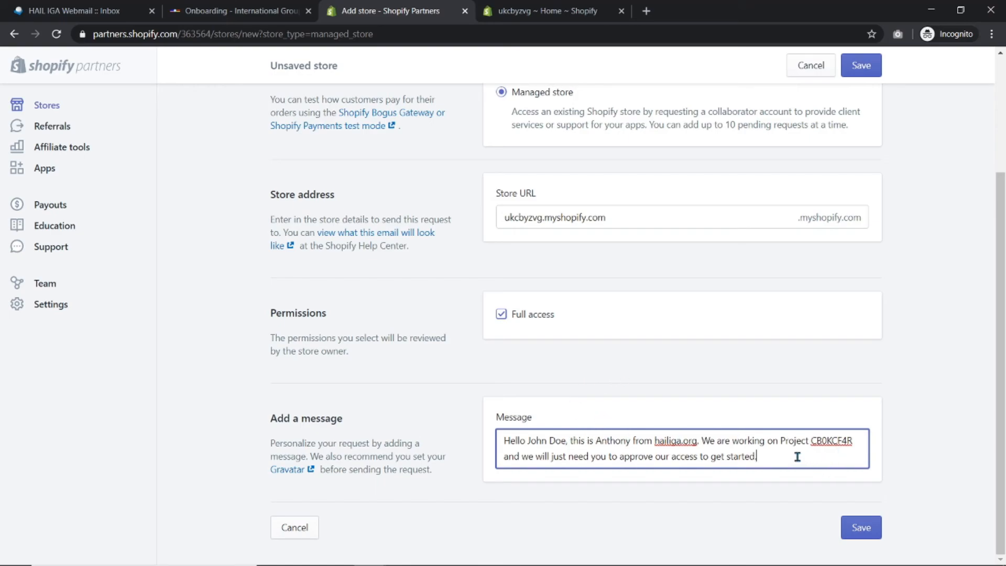
# Step: Check the recipient name, sender name, hailiga.org domain and project ID in the request message
pyautogui.moveTo(527, 440); pyautogui.dragTo(696, 440)
pyautogui.click(657, 440)
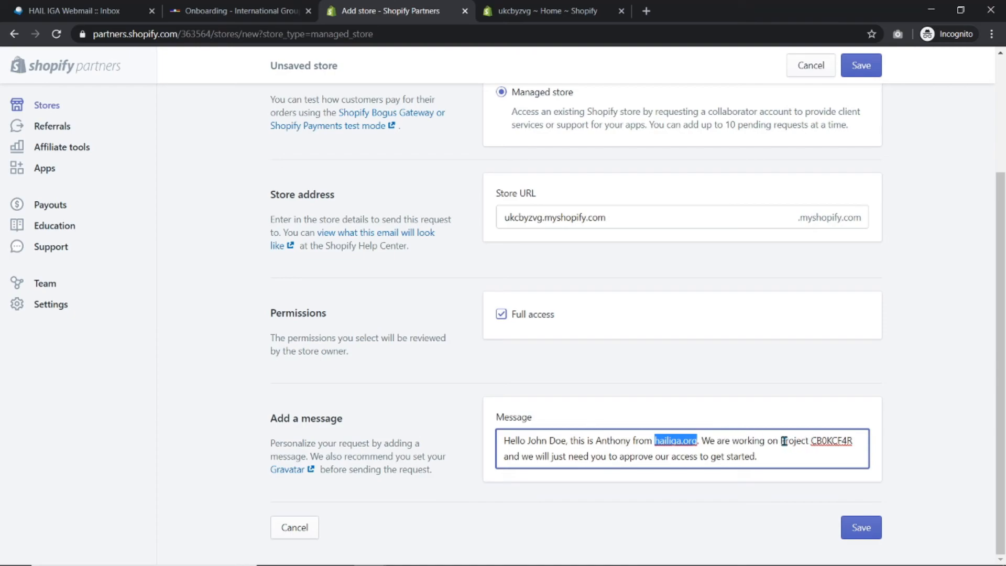
pyautogui.moveTo(780, 440); pyautogui.dragTo(861, 440)
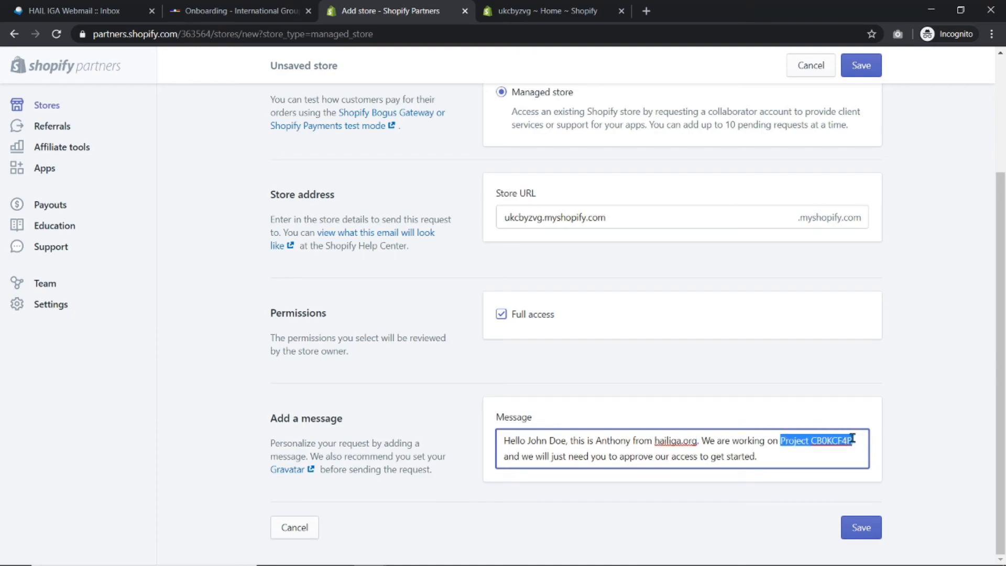
pyautogui.click(869, 381)
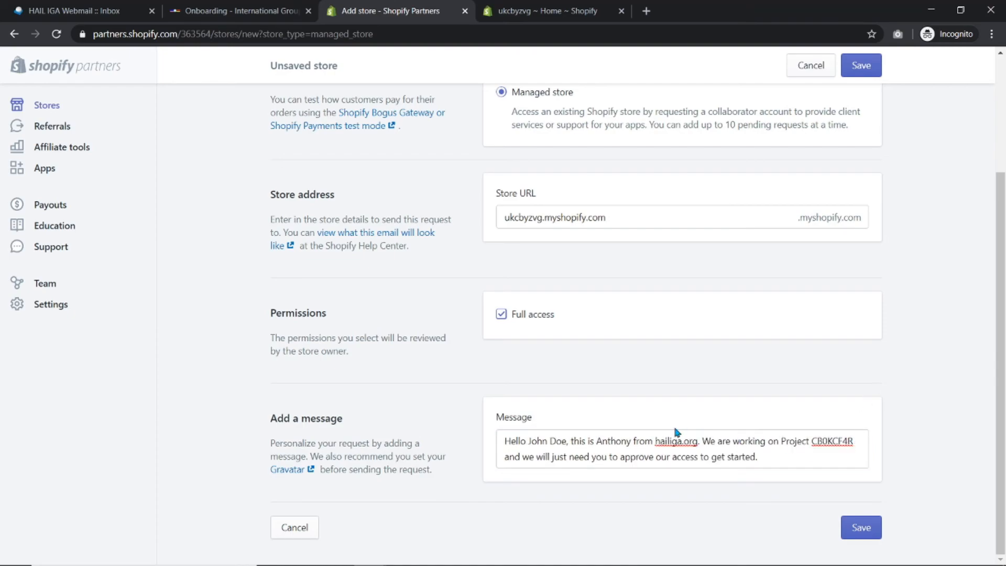
pyautogui.click(545, 440)
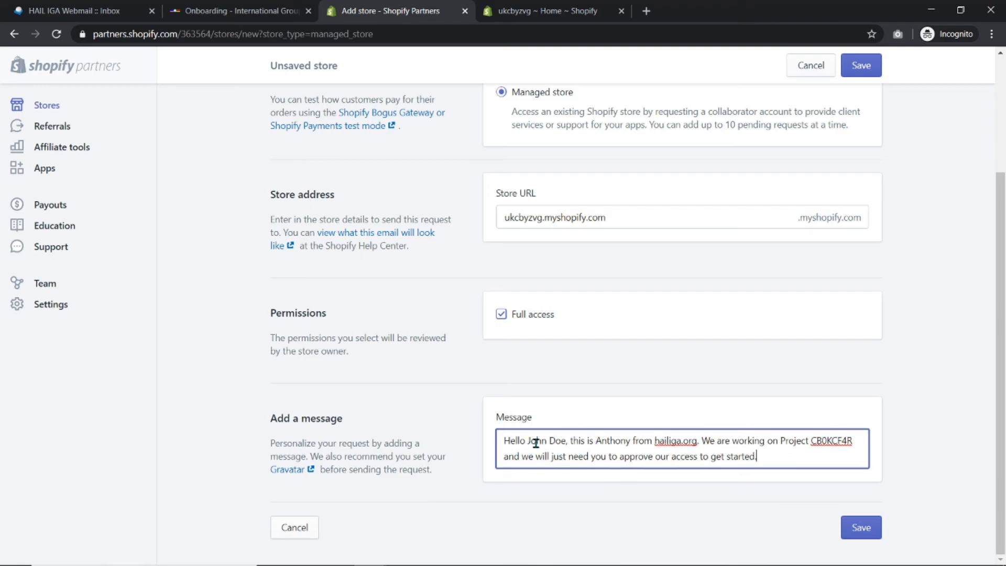
pyautogui.moveTo(526, 440); pyautogui.dragTo(566, 439)
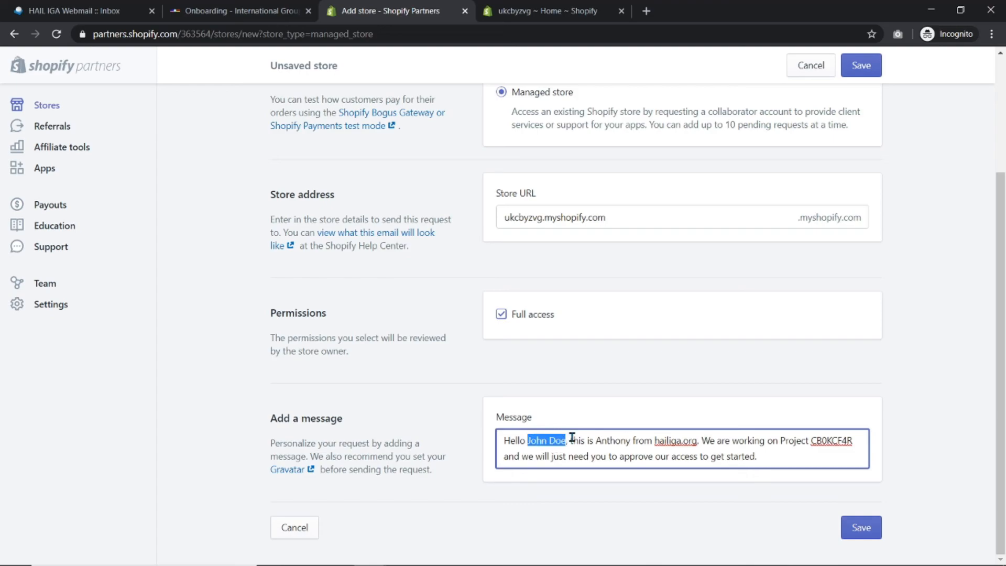
pyautogui.doubleClick(604, 439)
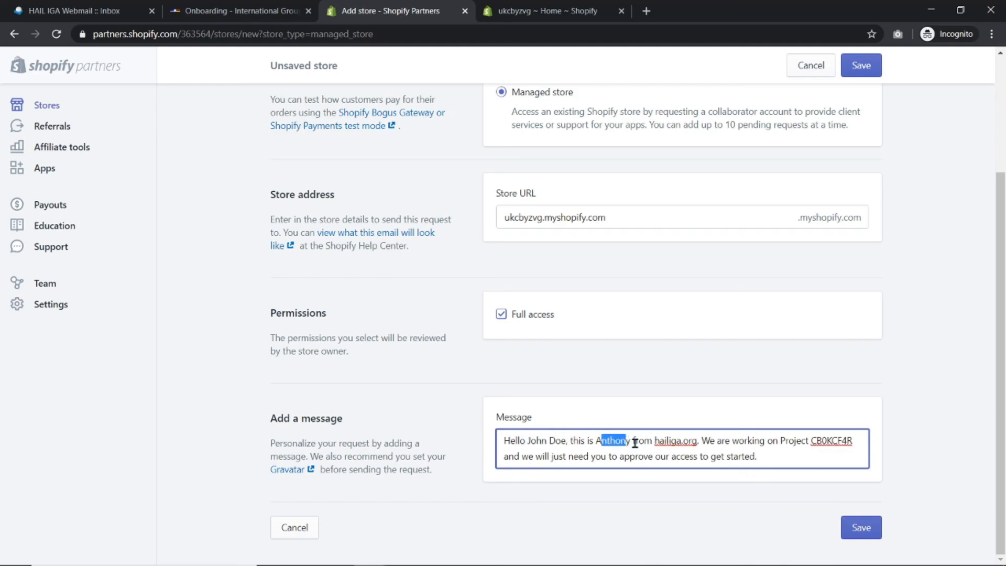
pyautogui.moveTo(654, 440); pyautogui.dragTo(694, 443)
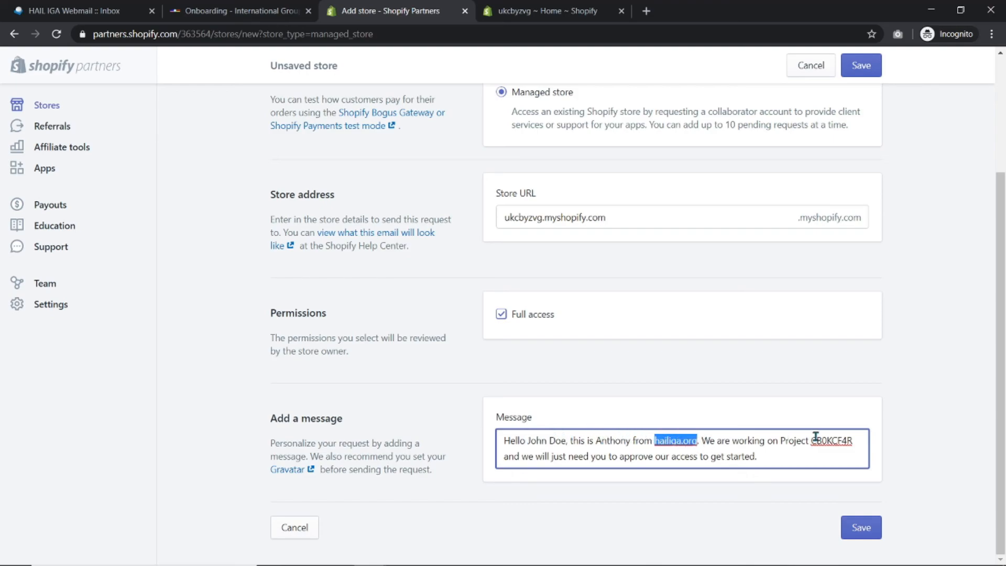
pyautogui.moveTo(780, 440); pyautogui.dragTo(852, 440)
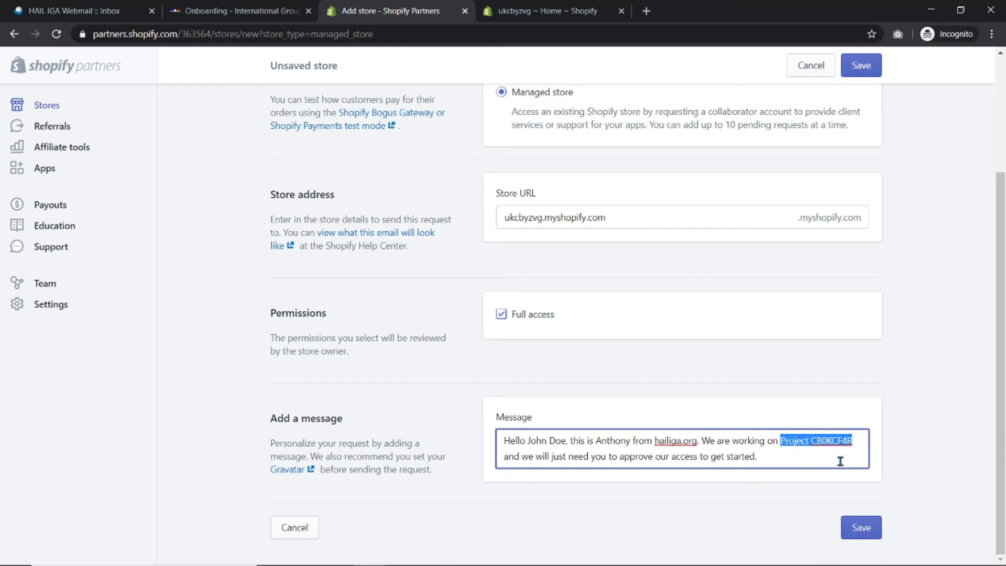
pyautogui.click(840, 461)
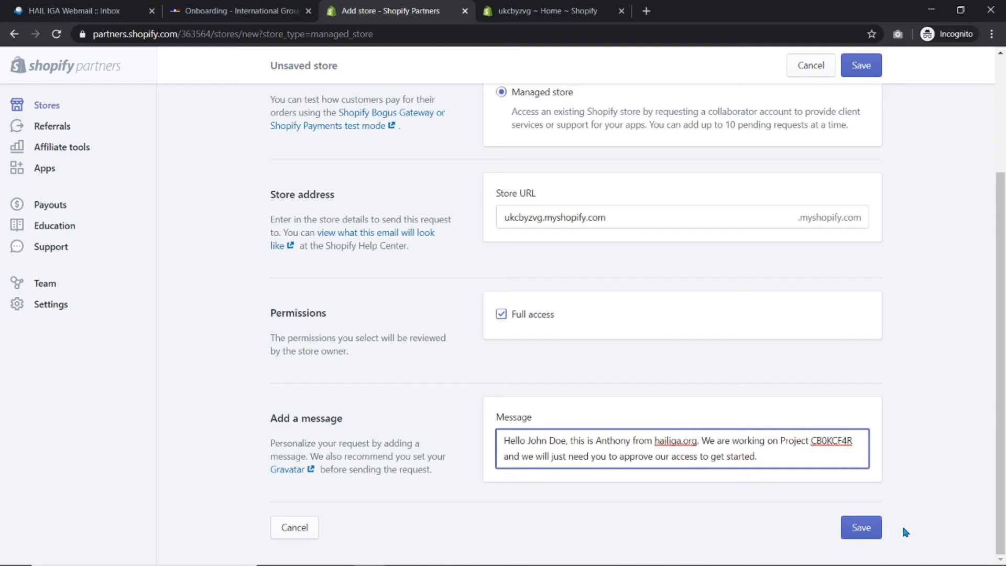
# Step: Save the managed store request, then open the Shopify access request email in the client's webmail with its images displayed
pyautogui.click(861, 529)
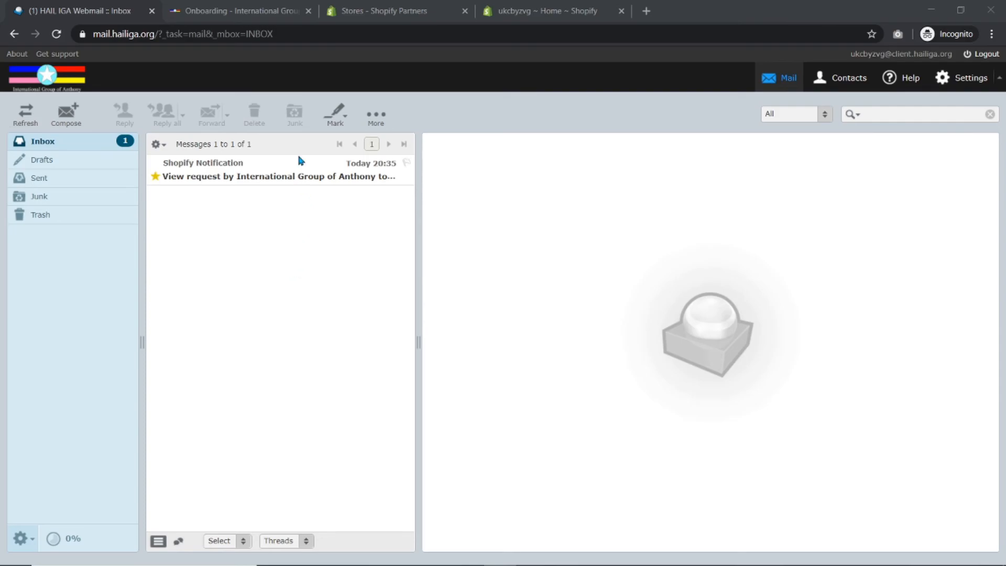
pyautogui.click(300, 176)
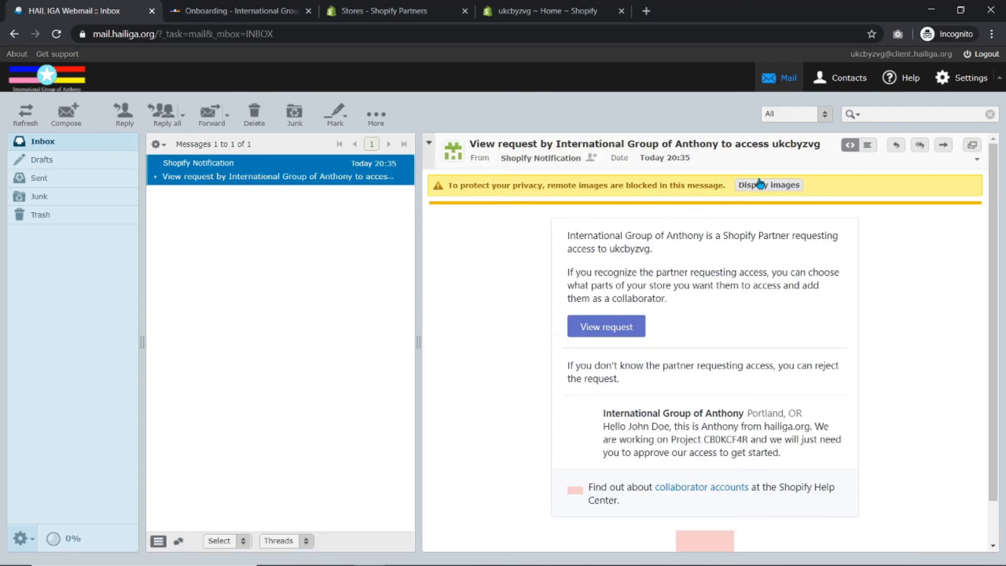
pyautogui.click(765, 186)
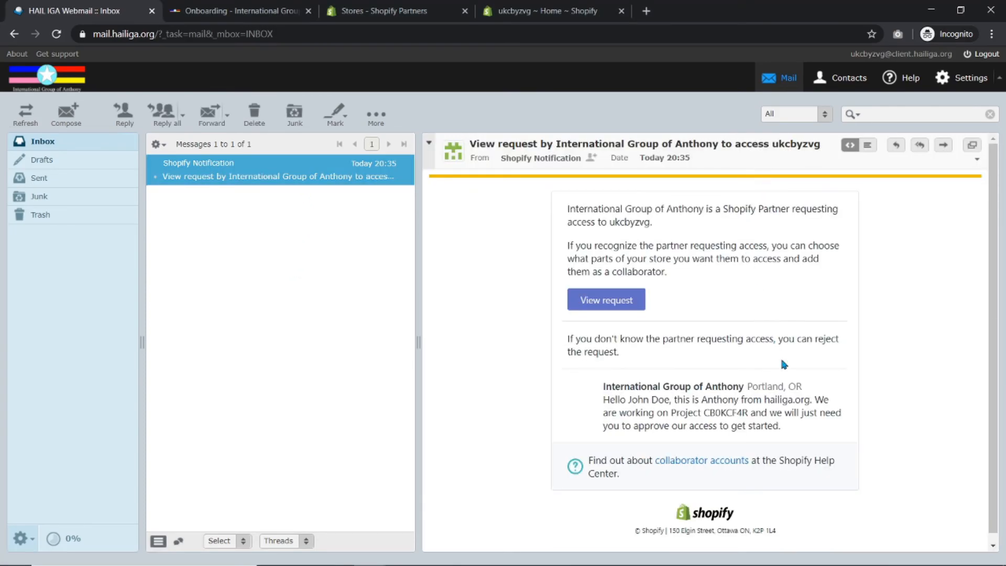
# Step: Examine the email's requesting partner, store name, partner location and personal message
pyautogui.moveTo(569, 209); pyautogui.dragTo(704, 210)
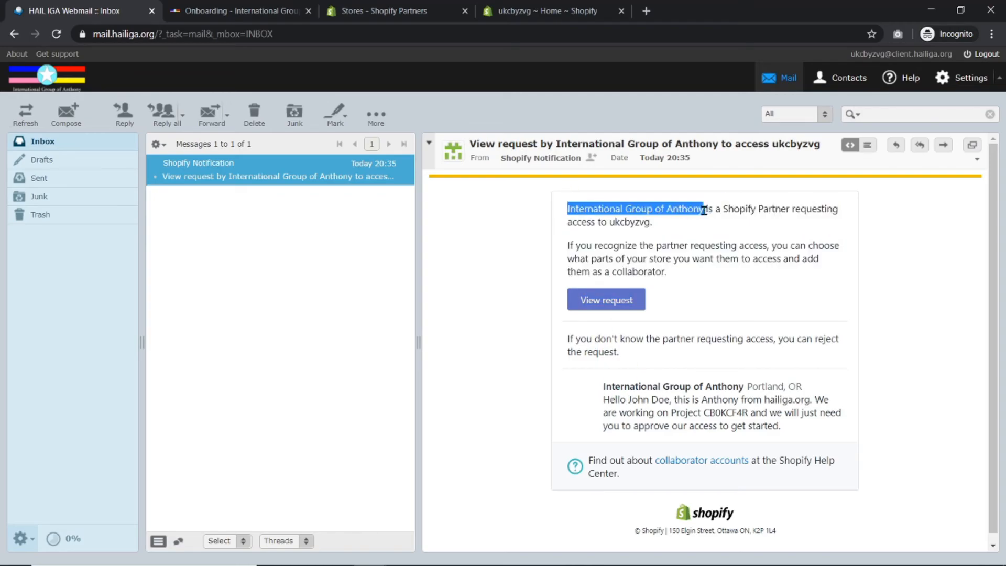
pyautogui.moveTo(607, 223); pyautogui.dragTo(651, 223)
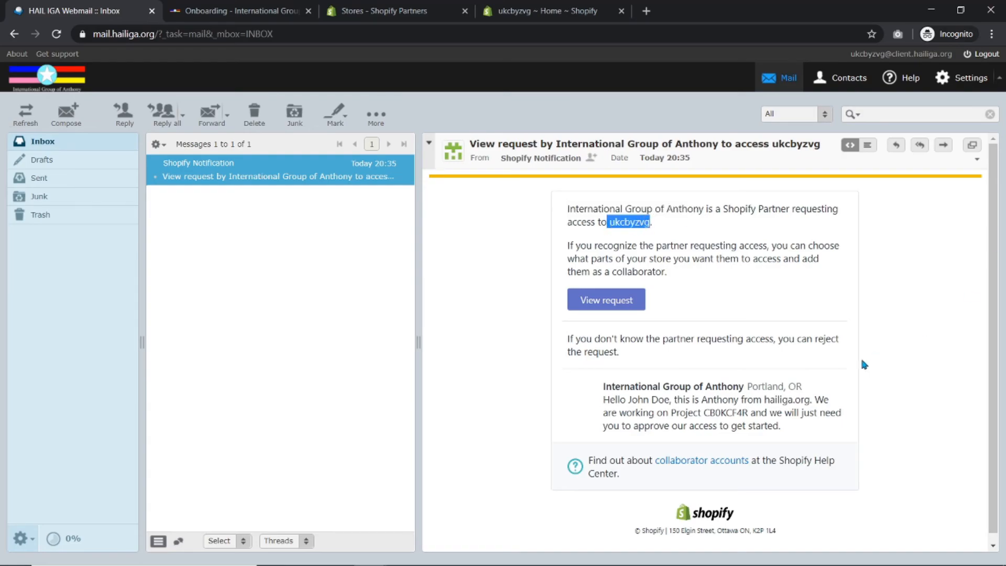
pyautogui.moveTo(601, 387)
pyautogui.mouseDown()
pyautogui.moveTo(827, 382)
pyautogui.moveTo(808, 387)
pyautogui.mouseUp()
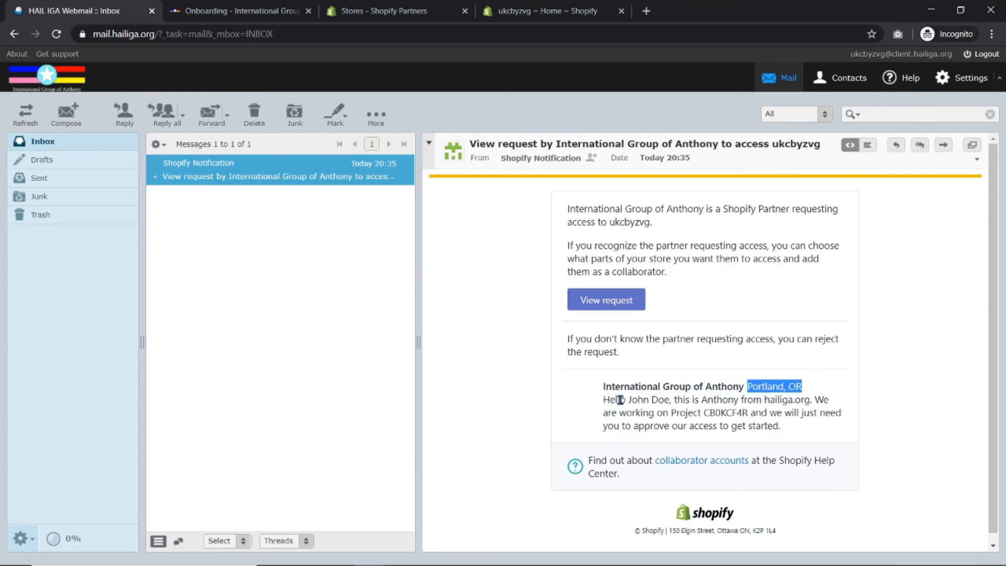
pyautogui.moveTo(602, 399); pyautogui.dragTo(787, 433)
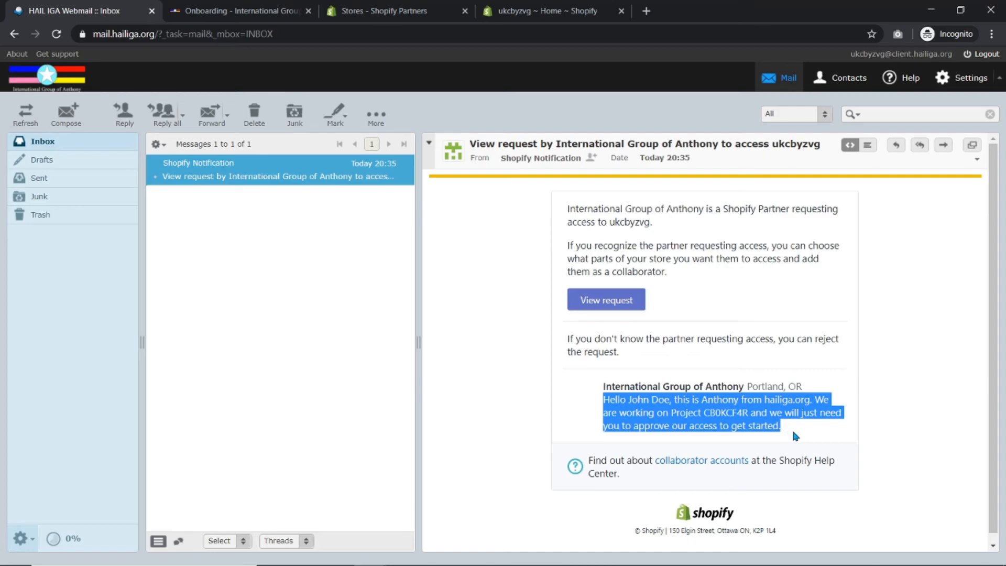
pyautogui.click(798, 420)
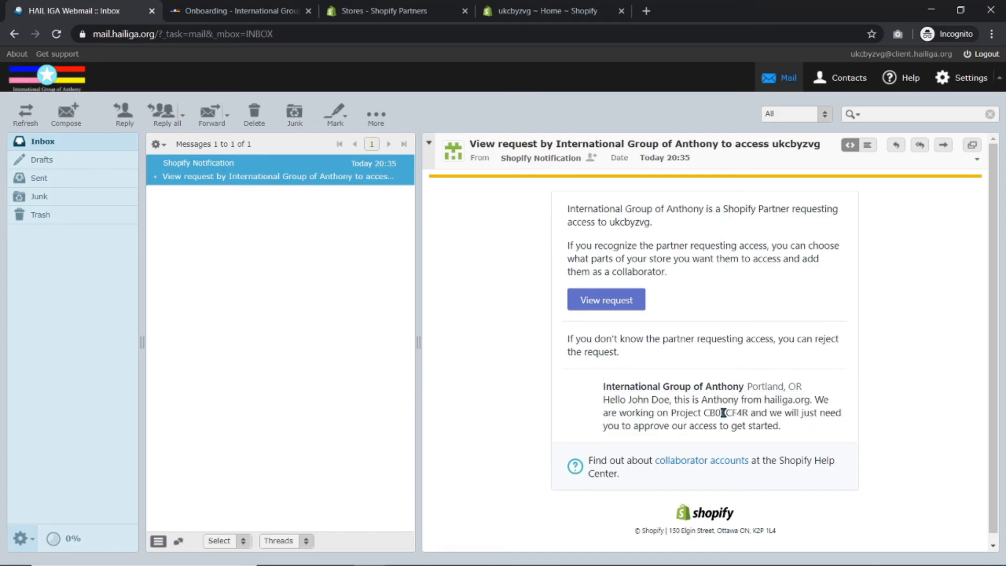
# Step: Read the email's explanation of adding the partner as a collaborator, then open the access request in the store's Shopify admin
pyautogui.moveTo(566, 247); pyautogui.dragTo(623, 246)
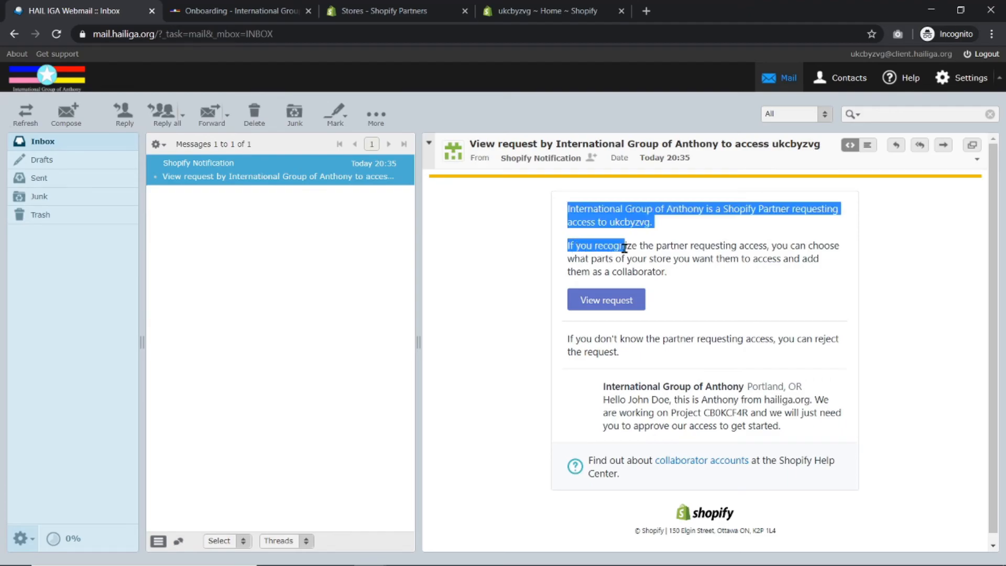
pyautogui.click(652, 252)
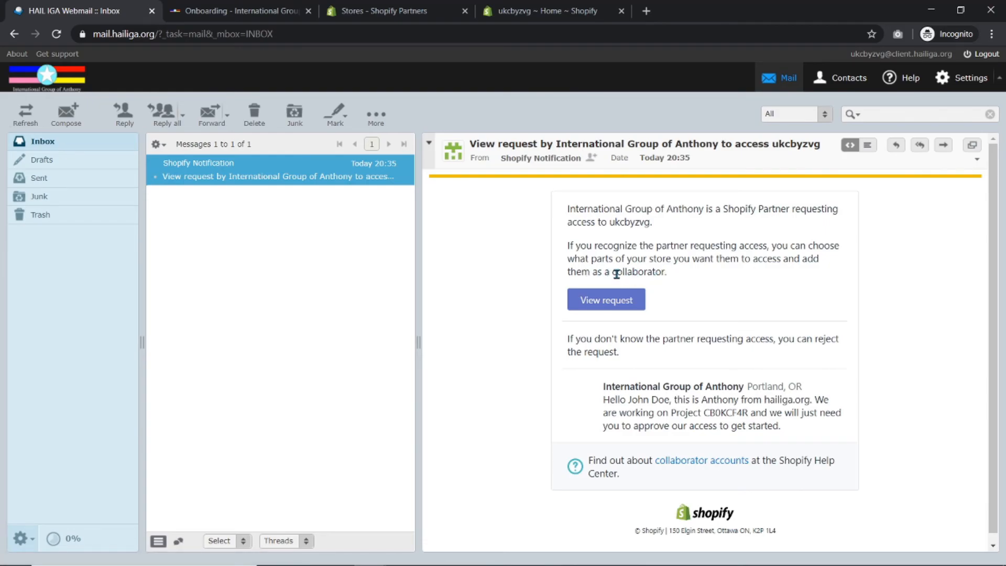
pyautogui.moveTo(614, 273); pyautogui.dragTo(656, 273)
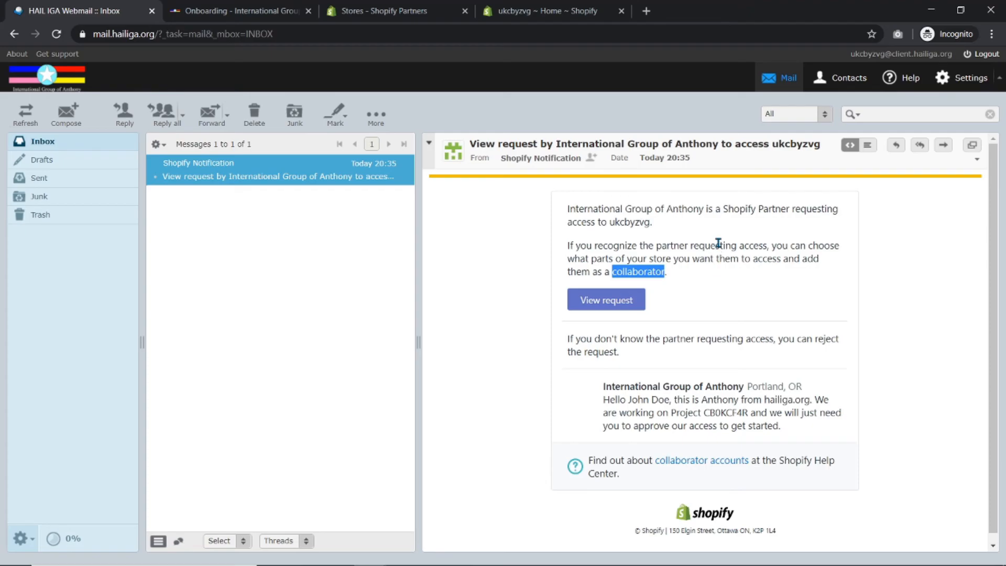
pyautogui.click(679, 272)
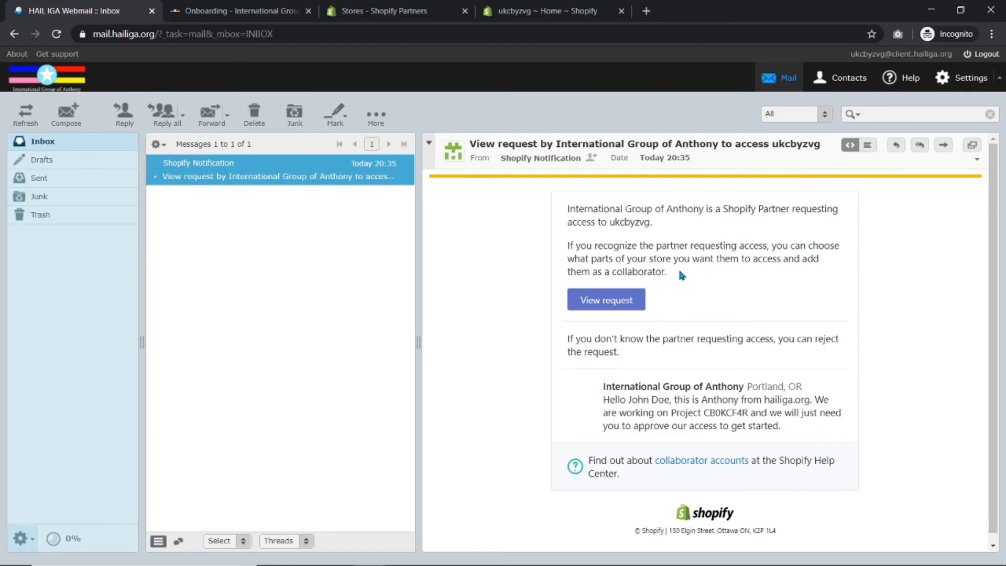
pyautogui.click(607, 306)
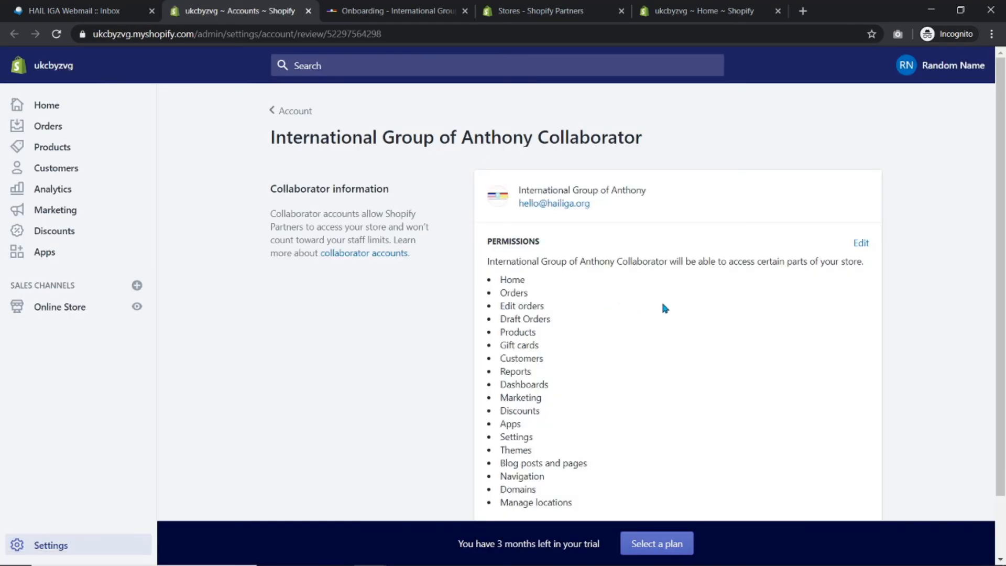
# Step: Review the requested permissions, then turn off full access for the International Group of Anthony collaborator and save the change
pyautogui.scroll(-2, 698, 286)
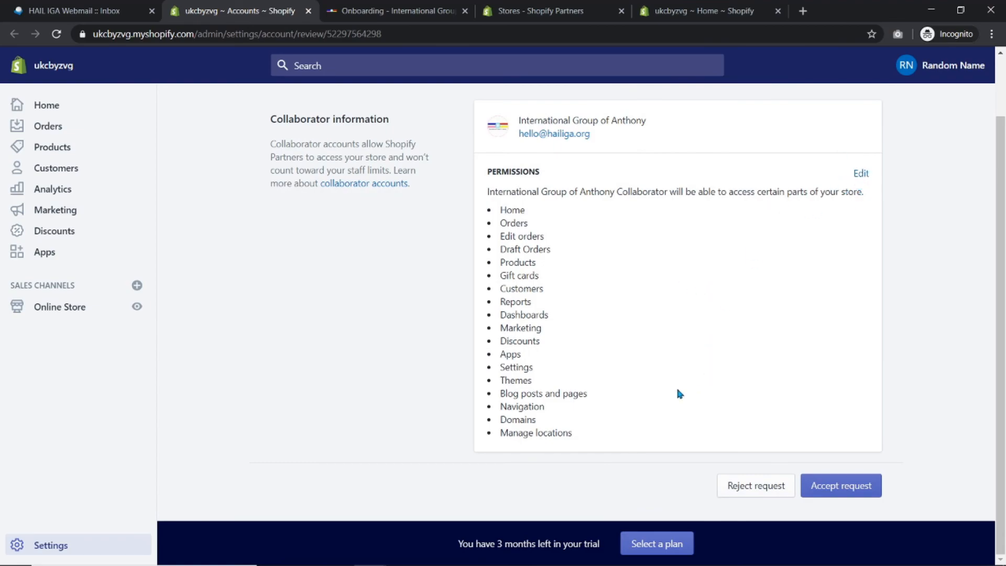
pyautogui.moveTo(497, 215); pyautogui.dragTo(657, 422)
pyautogui.click(654, 363)
pyautogui.doubleClick(859, 175)
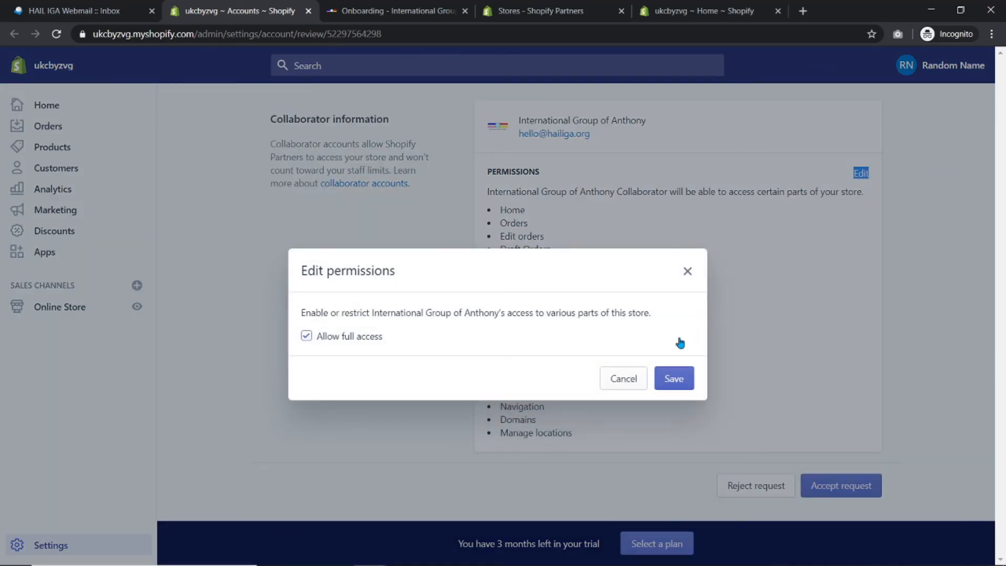
pyautogui.click(307, 335)
pyautogui.click(674, 378)
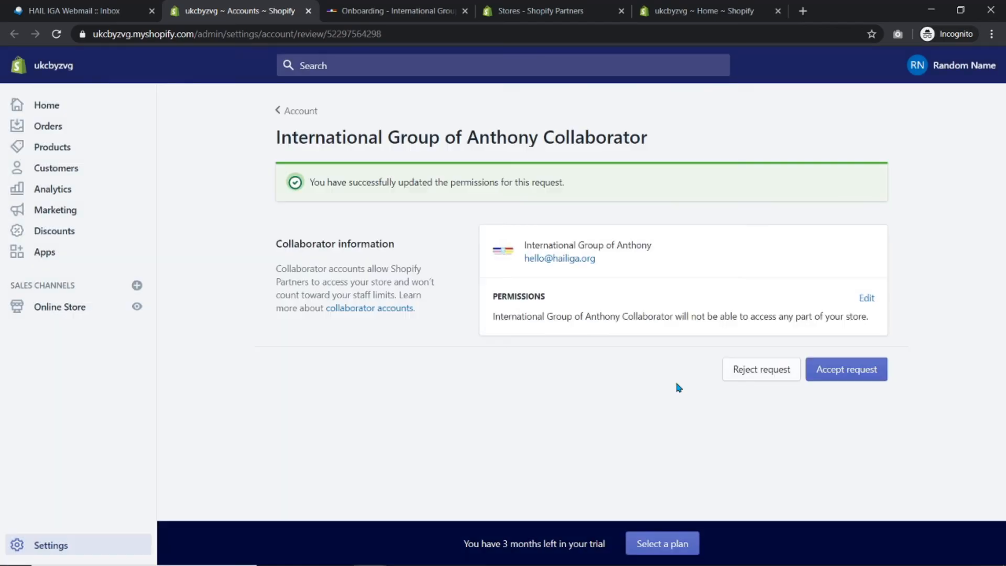
# Step: Grant the collaborator only Themes, Blog posts and pages, Navigation, Domains and Settings permissions, and save them
pyautogui.doubleClick(867, 298)
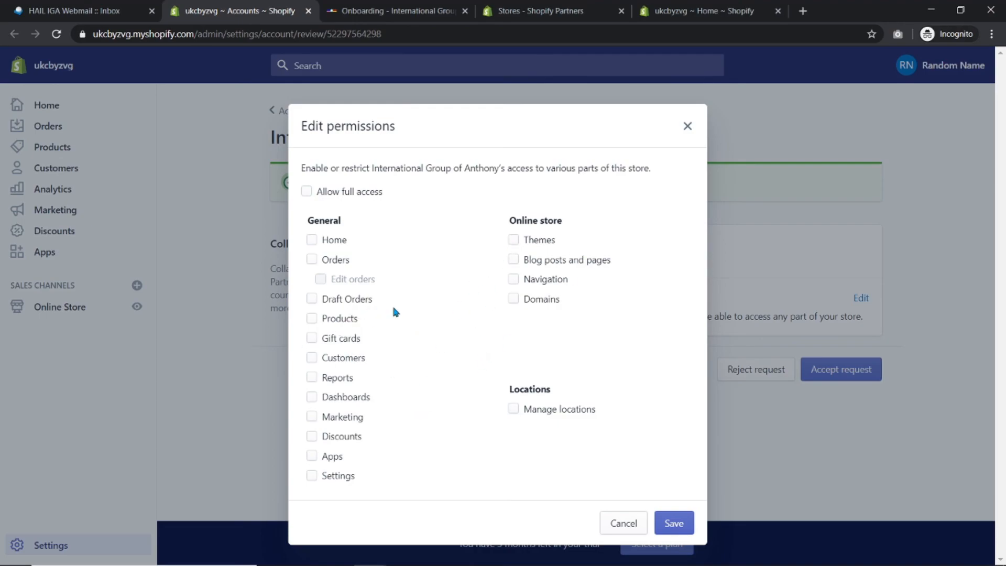
pyautogui.click(513, 242)
pyautogui.click(513, 261)
pyautogui.click(513, 278)
pyautogui.click(514, 300)
pyautogui.click(338, 478)
pyautogui.click(684, 528)
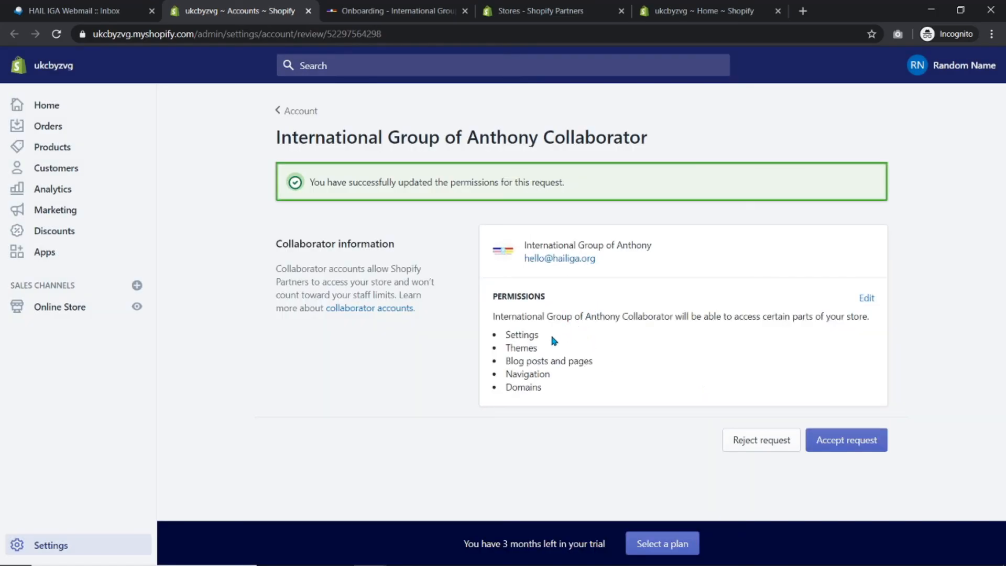
# Step: Examine the collaborator's name, the granted permissions and the note about collaborator accounts and staff limits
pyautogui.moveTo(524, 245); pyautogui.dragTo(678, 245)
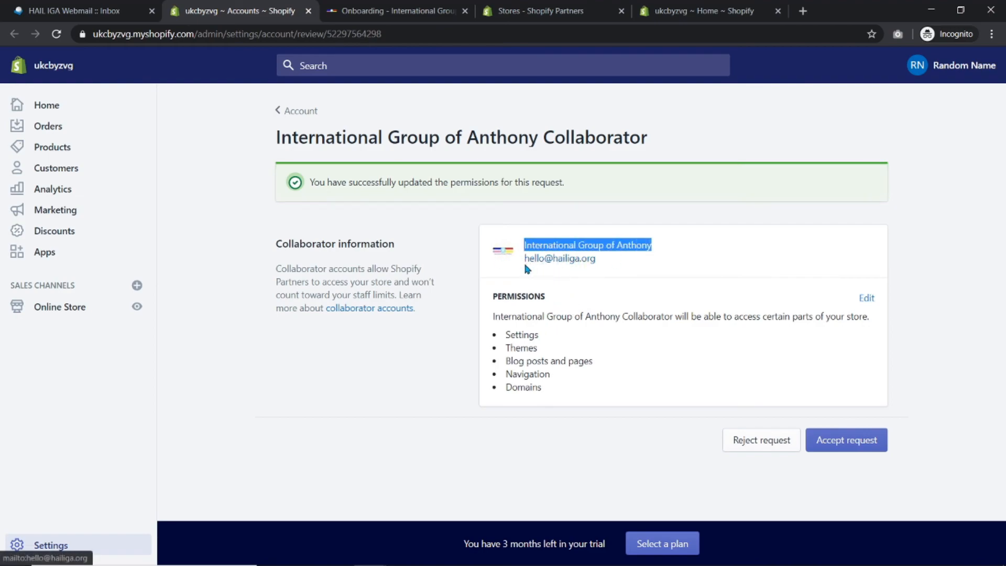
pyautogui.click(560, 276)
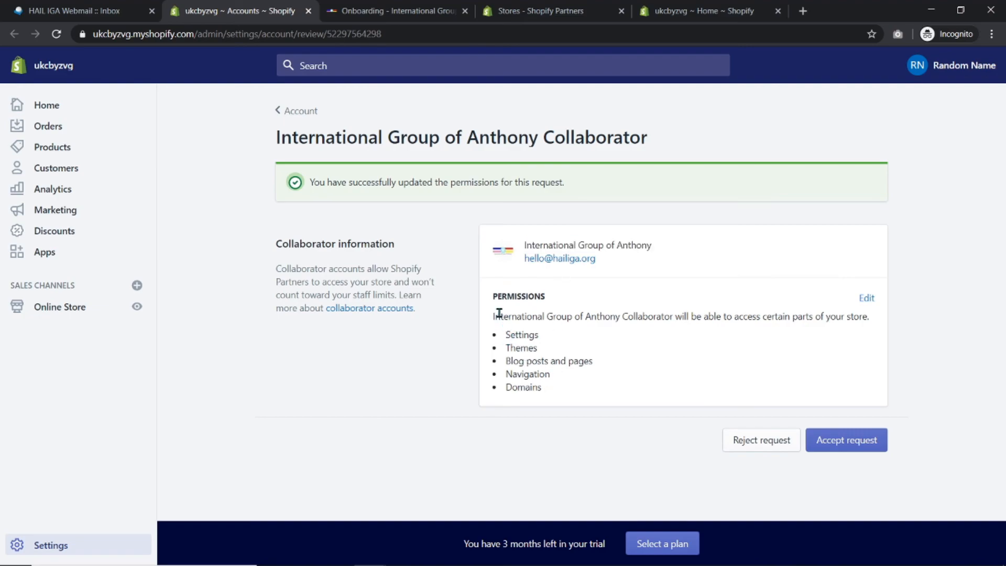
pyautogui.moveTo(506, 334); pyautogui.dragTo(552, 398)
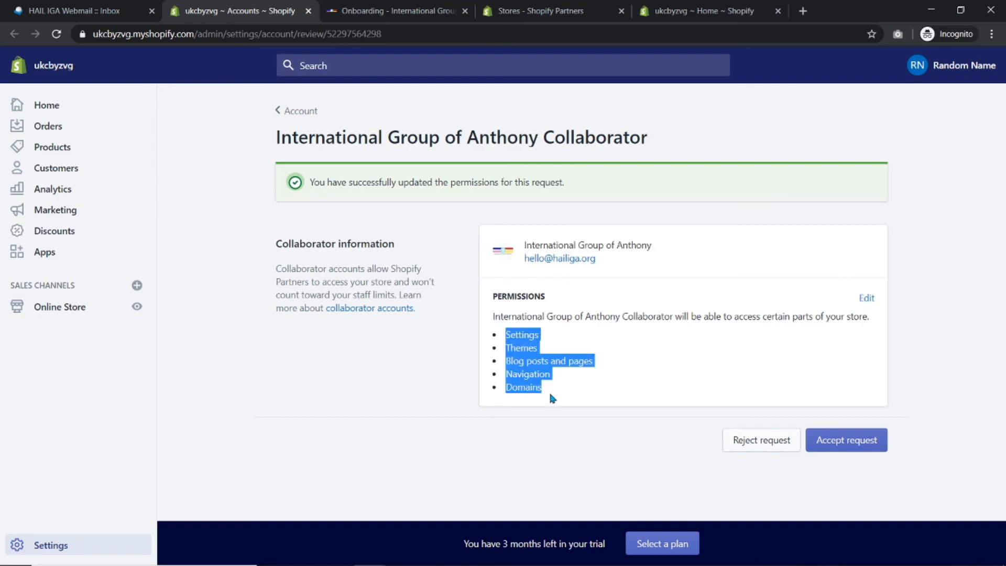
pyautogui.moveTo(506, 334); pyautogui.dragTo(619, 374)
pyautogui.click(639, 373)
pyautogui.moveTo(504, 336); pyautogui.dragTo(541, 398)
pyautogui.click(586, 358)
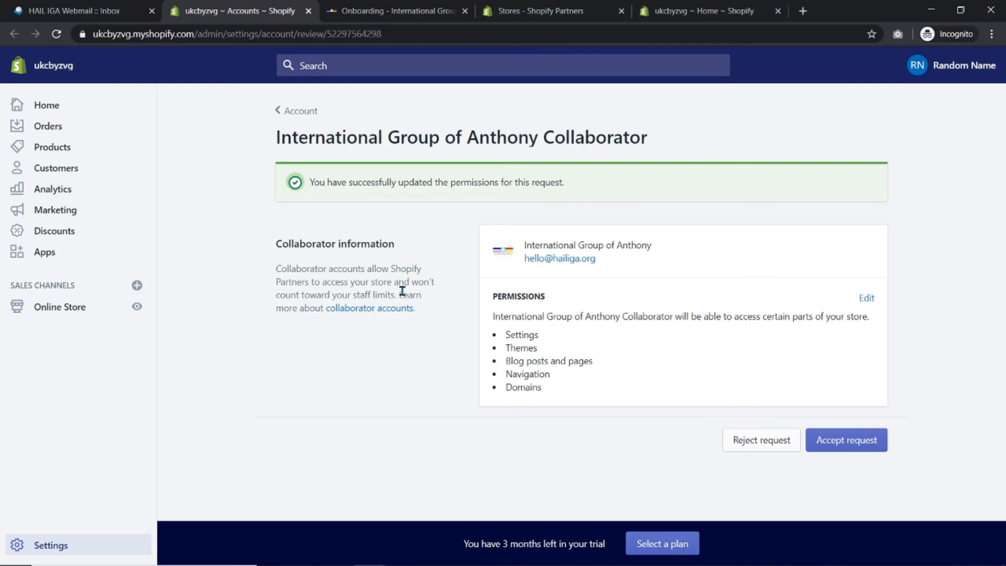
pyautogui.moveTo(411, 283); pyautogui.dragTo(395, 296)
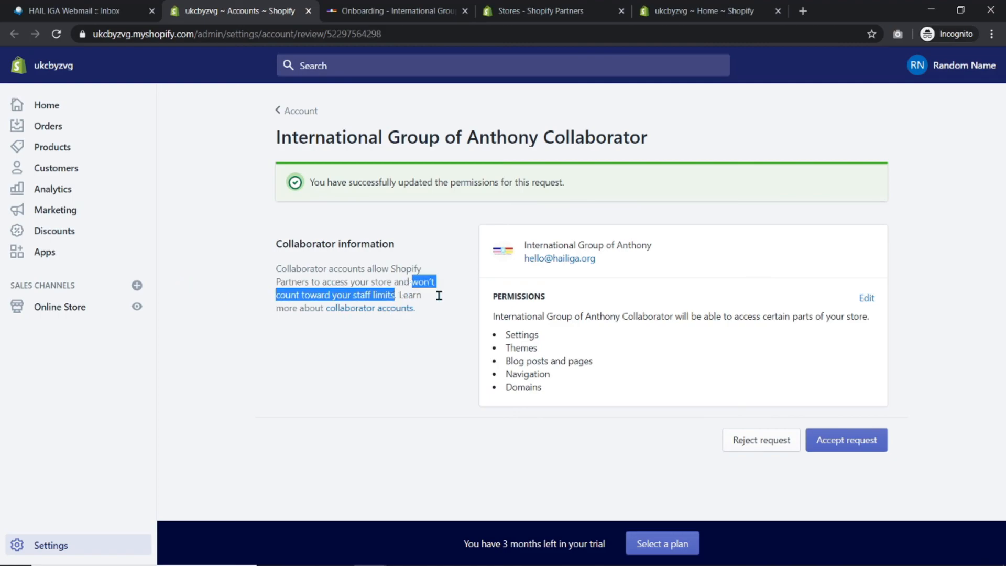
pyautogui.click(269, 371)
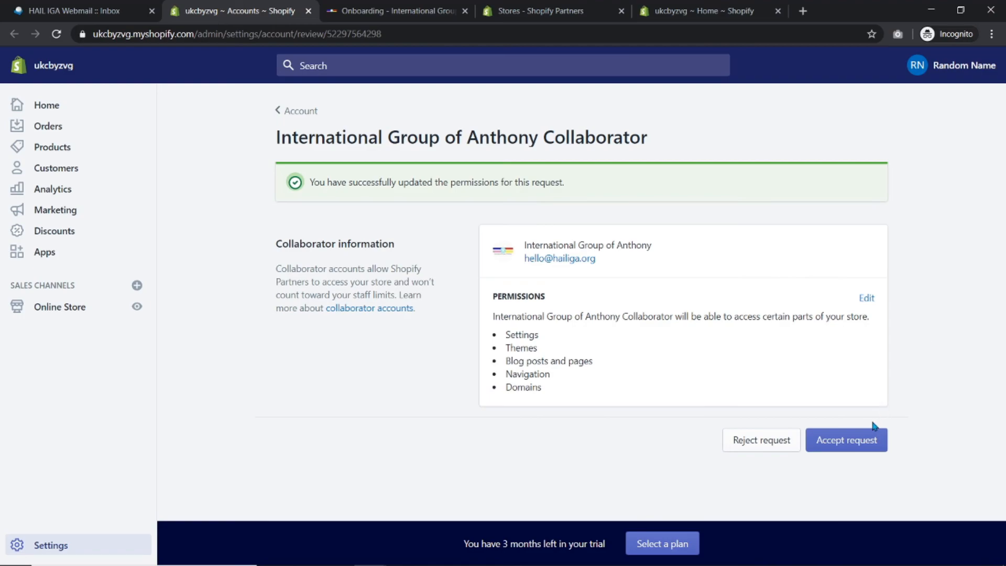
# Step: Accept the International Group of Anthony collaborator request, then review the store's staff and collaborator accounts
pyautogui.moveTo(506, 335); pyautogui.dragTo(558, 380)
pyautogui.click(847, 373)
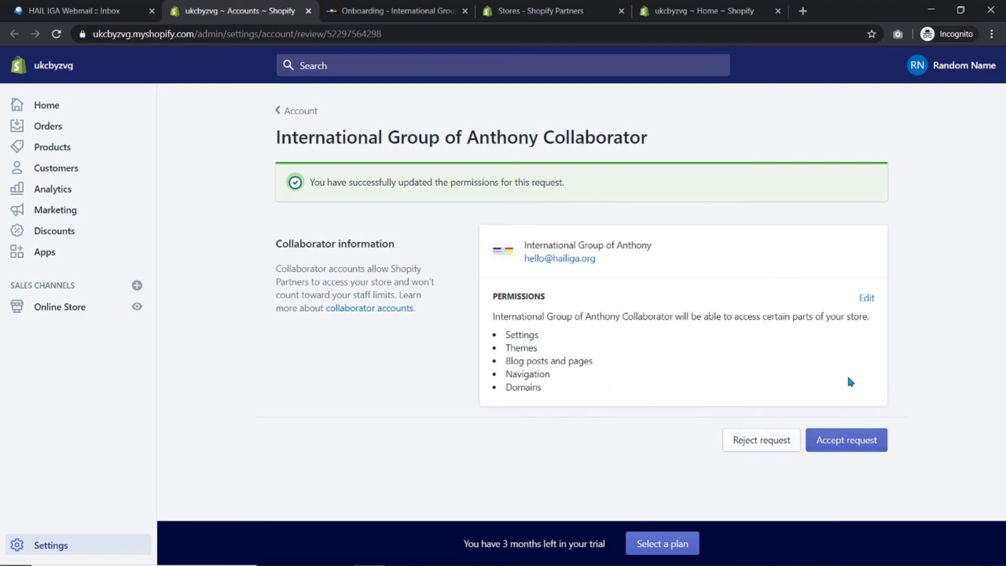
pyautogui.click(856, 449)
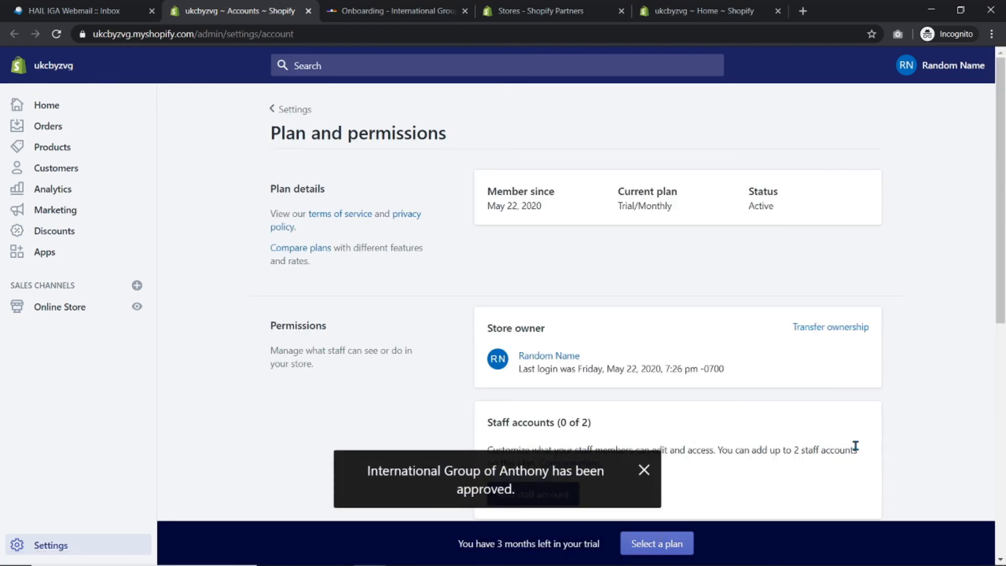
pyautogui.scroll(-6, 811, 394)
pyautogui.scroll(2, 891, 385)
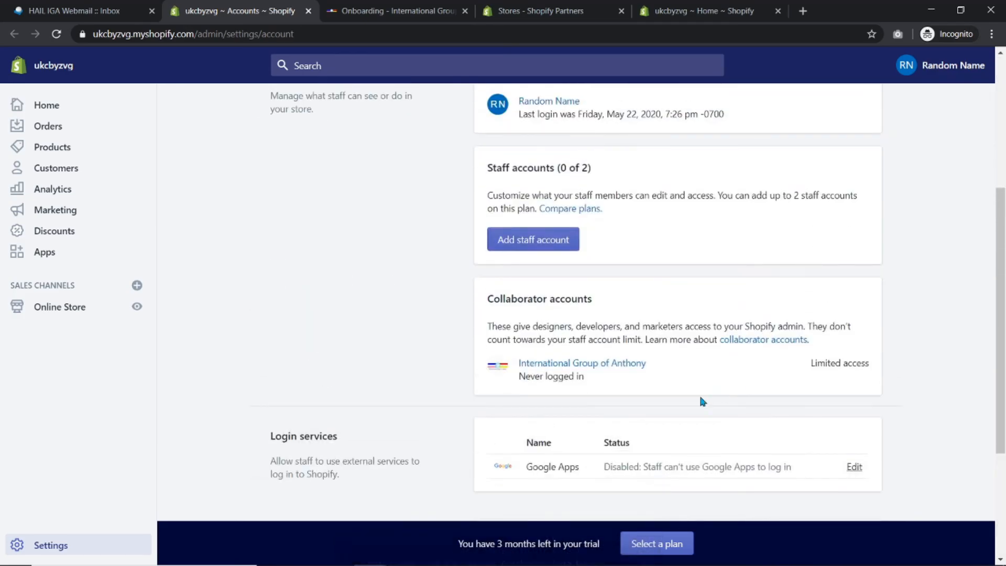
pyautogui.scroll(3, 508, 268)
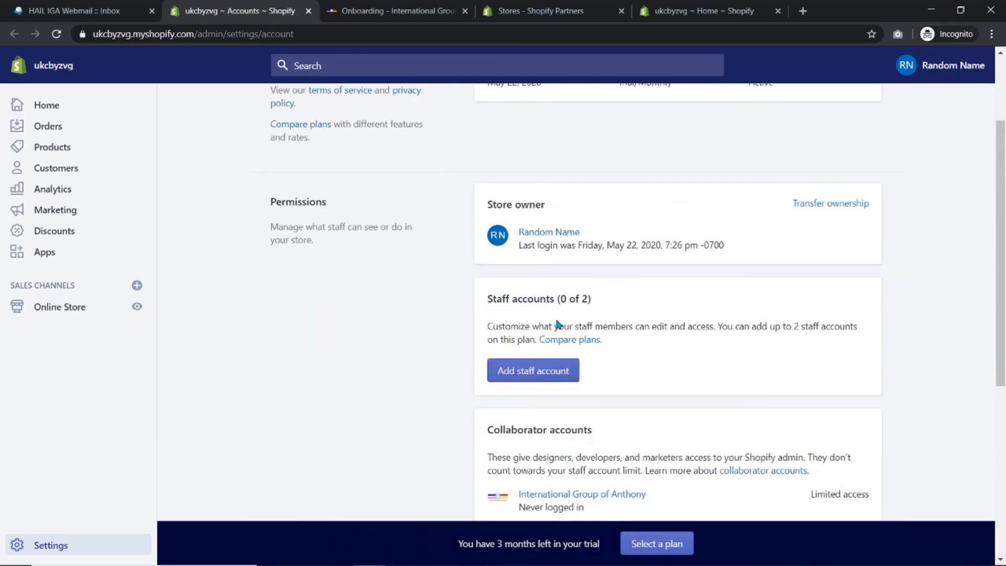
pyautogui.scroll(-1, 576, 362)
pyautogui.scroll(-2, 645, 393)
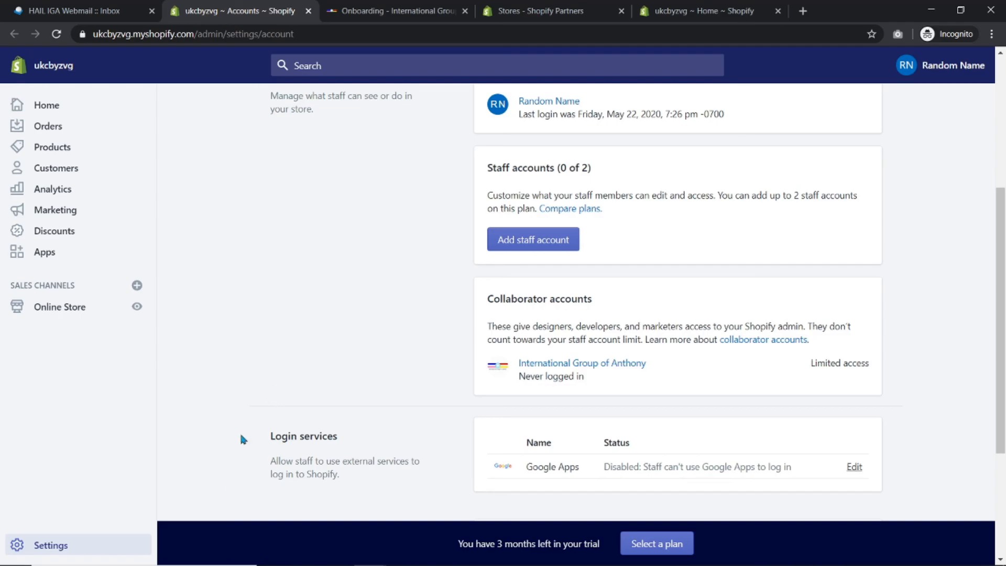
# Step: Open the store's Settings overview, view the Files section and return to the overview
pyautogui.click(125, 543)
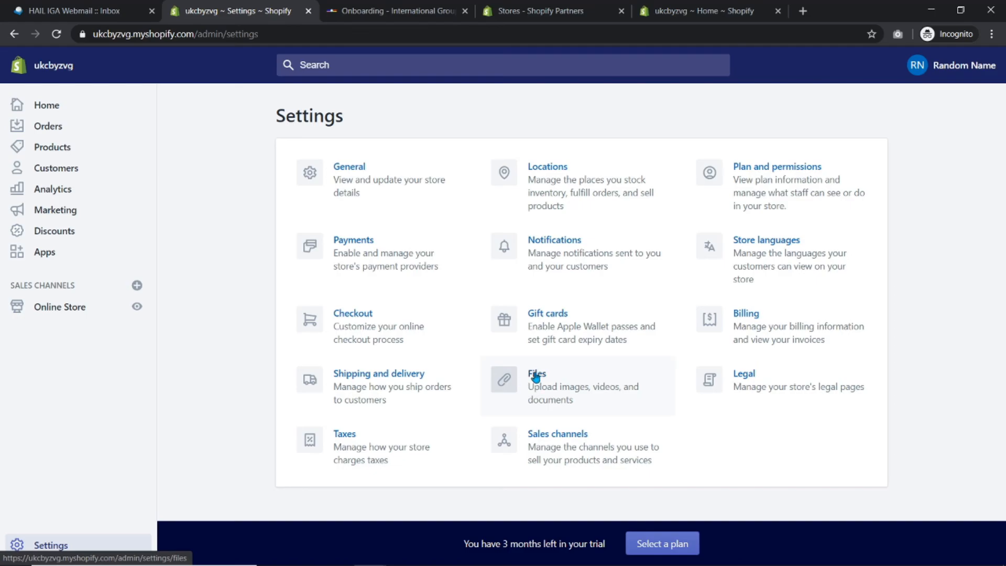
pyautogui.moveTo(275, 117); pyautogui.dragTo(346, 121)
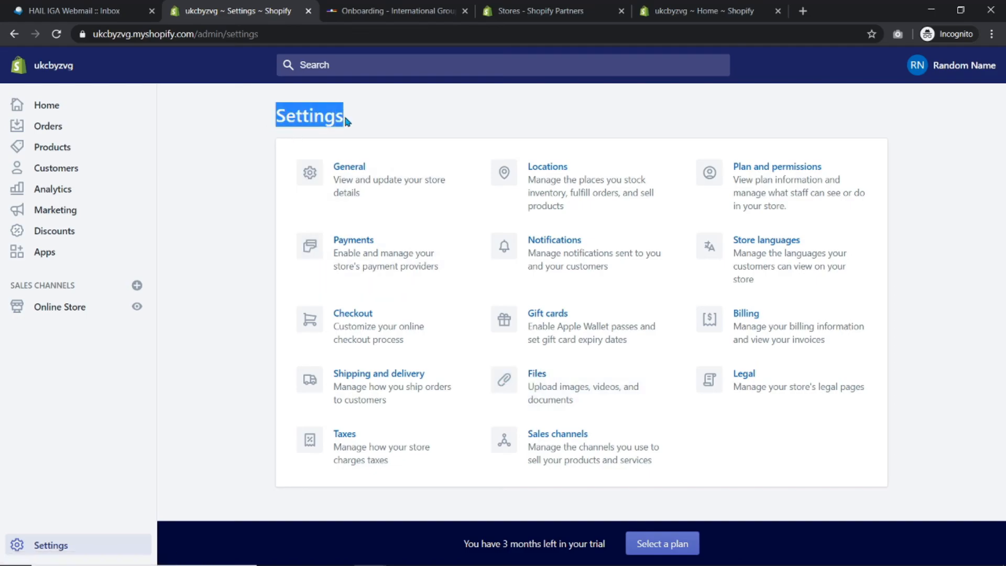
pyautogui.click(587, 400)
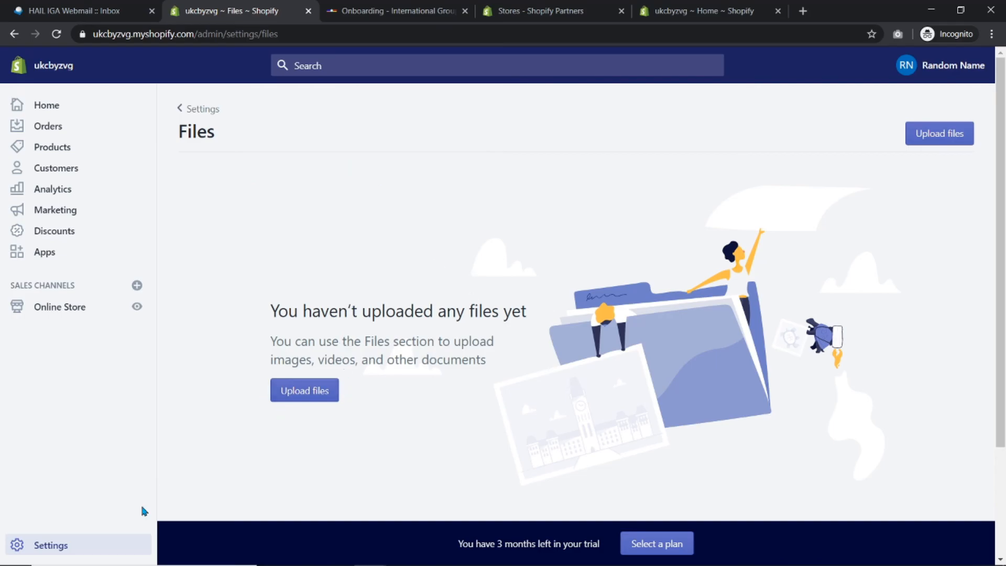
pyautogui.click(192, 110)
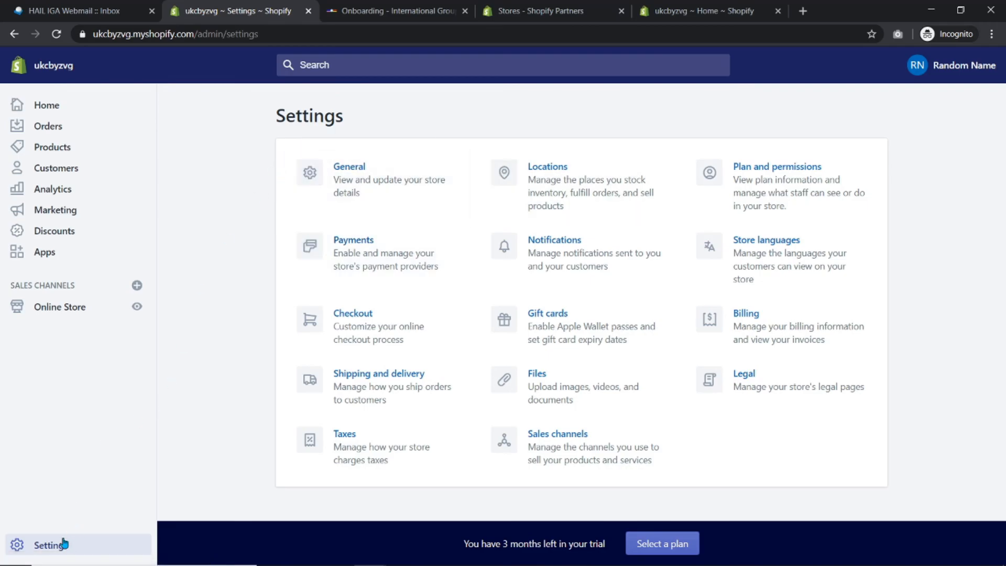
# Step: Open Plan and permissions from the store settings and find the Collaborator accounts section
pyautogui.click(750, 191)
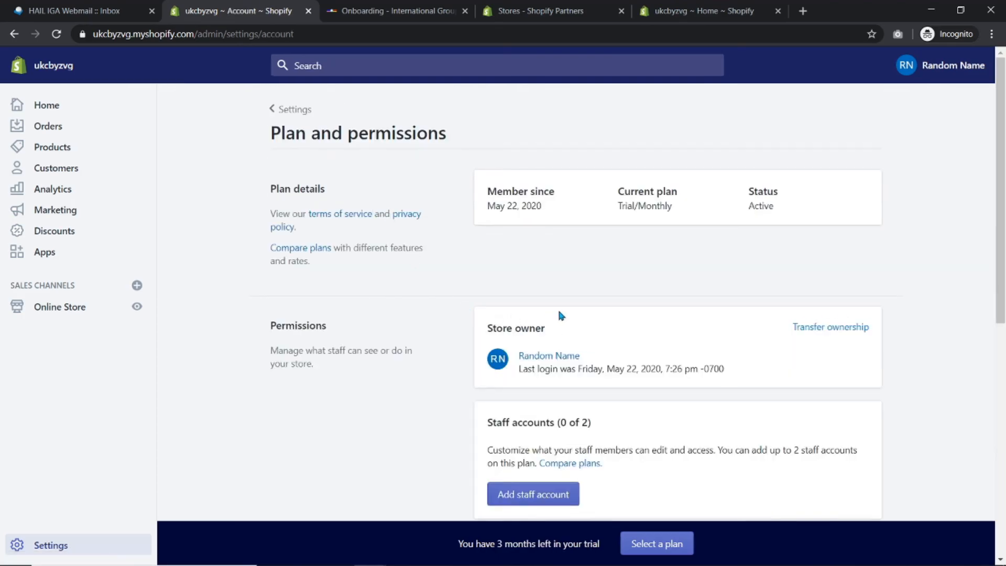
pyautogui.scroll(-5, 575, 308)
pyautogui.scroll(-5, 576, 308)
pyautogui.scroll(5, 554, 293)
pyautogui.moveTo(484, 297); pyautogui.dragTo(620, 300)
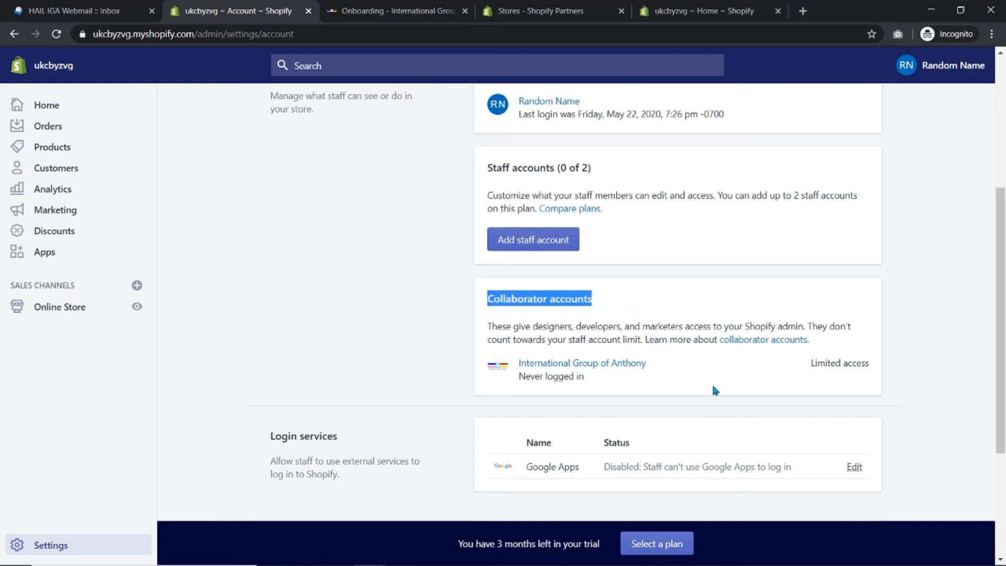
pyautogui.click(808, 407)
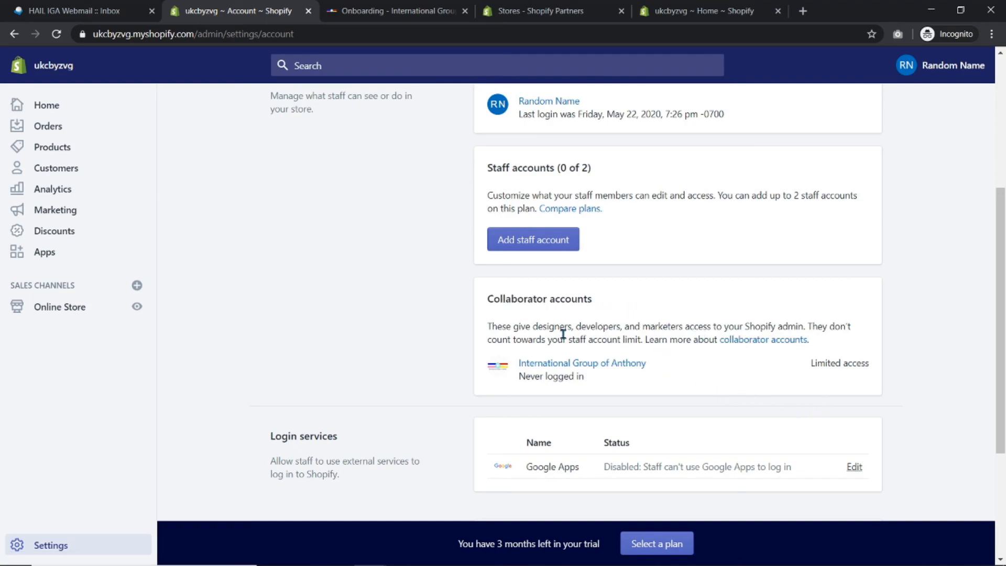
# Step: Open the International Group of Anthony collaborator account and review its profile, permissions, login history and removal option
pyautogui.click(580, 364)
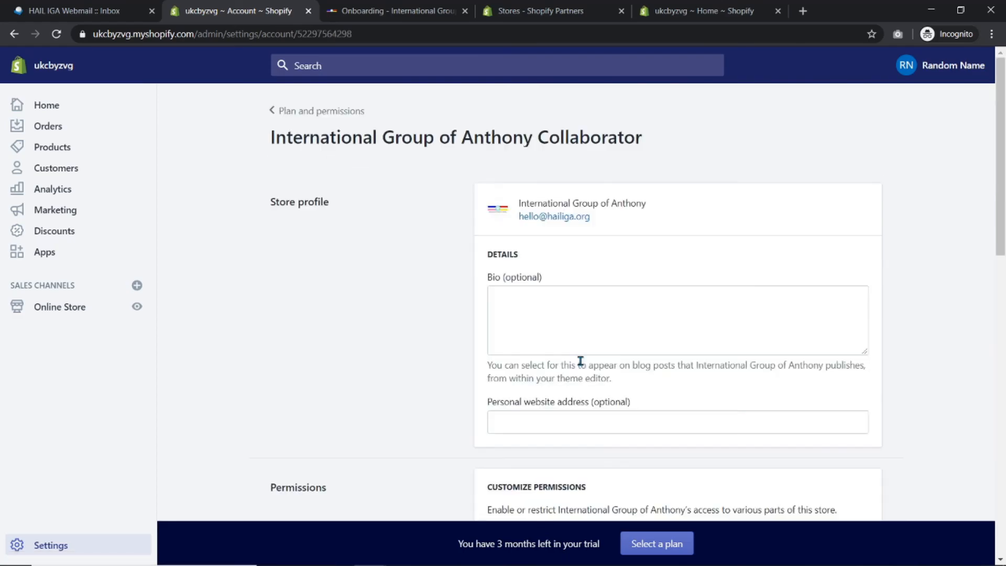
pyautogui.scroll(-6, 607, 269)
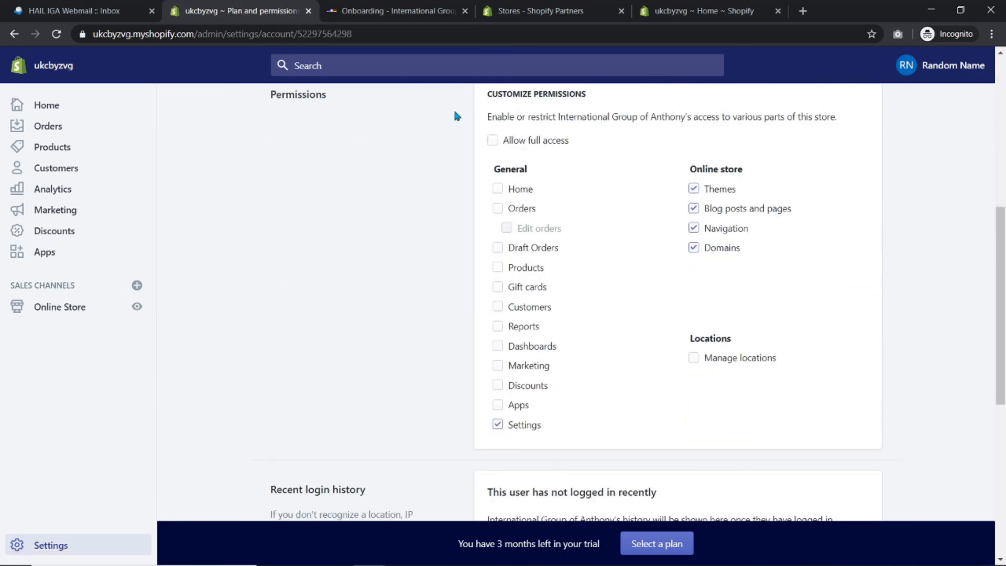
pyautogui.scroll(-8, 651, 378)
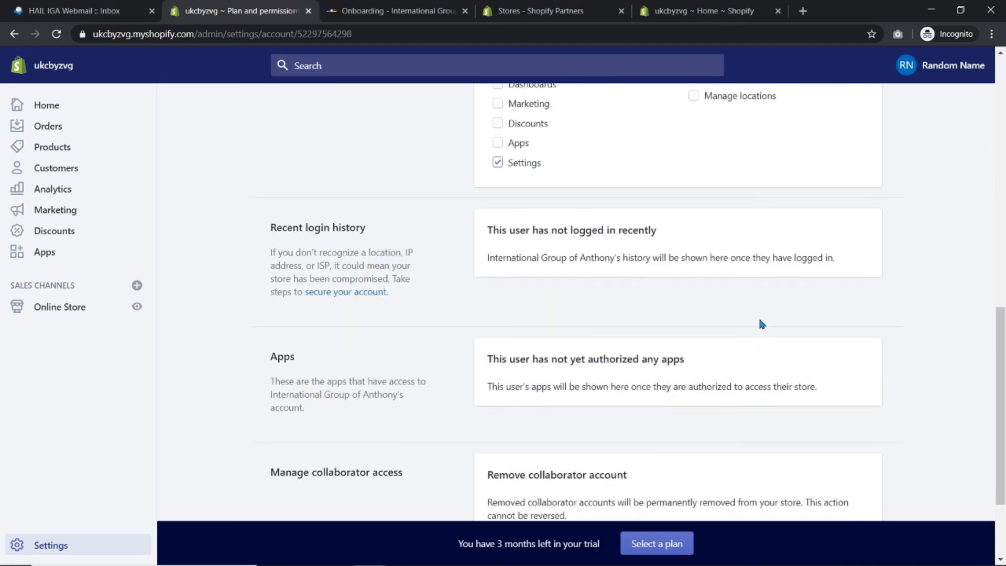
pyautogui.scroll(14, 820, 283)
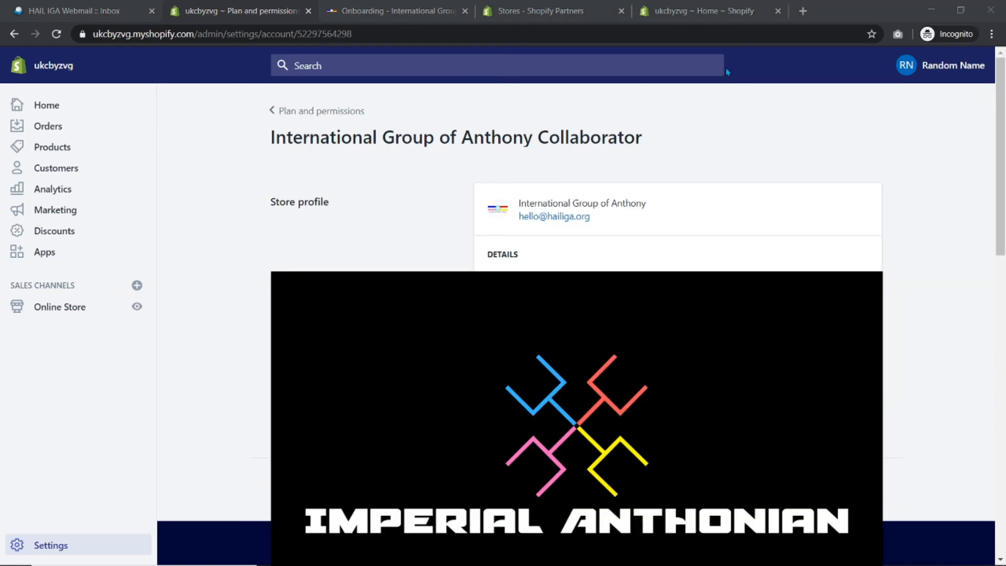
# Step: Switch to Shopify Partners, open the managed store ukcbyzvg and check when the relationship started
pyautogui.click(541, 11)
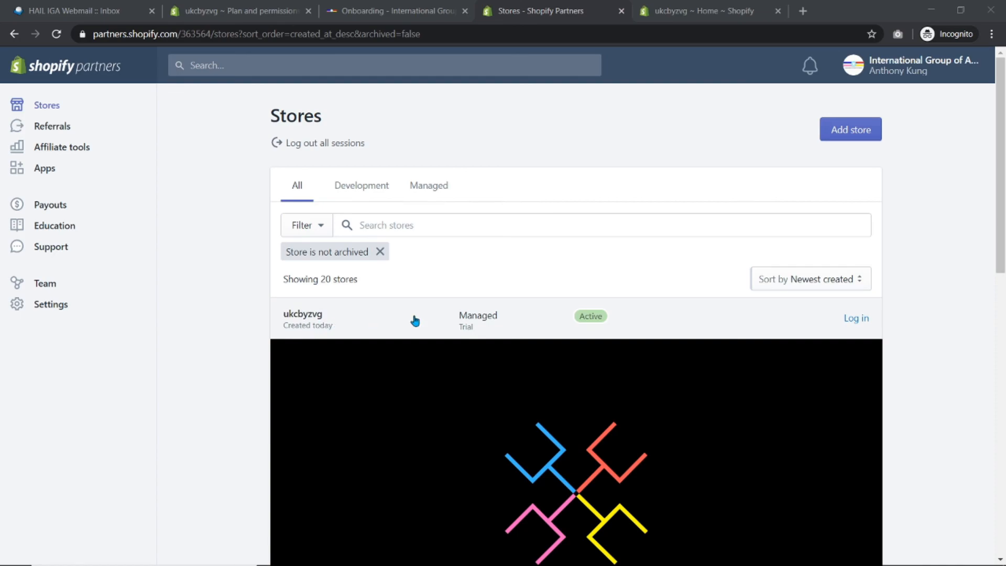
pyautogui.moveTo(452, 322); pyautogui.dragTo(463, 328)
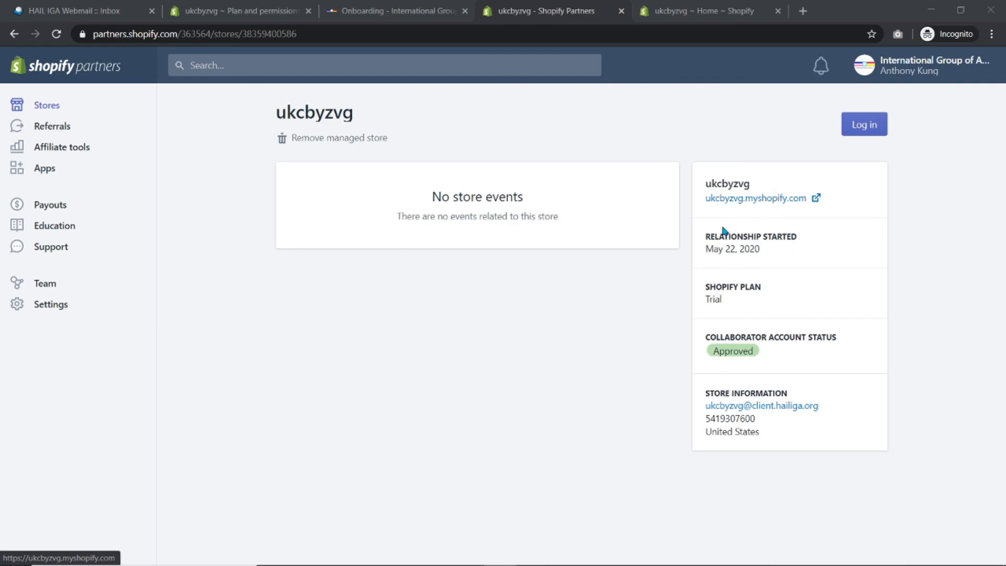
pyautogui.moveTo(704, 239); pyautogui.dragTo(778, 255)
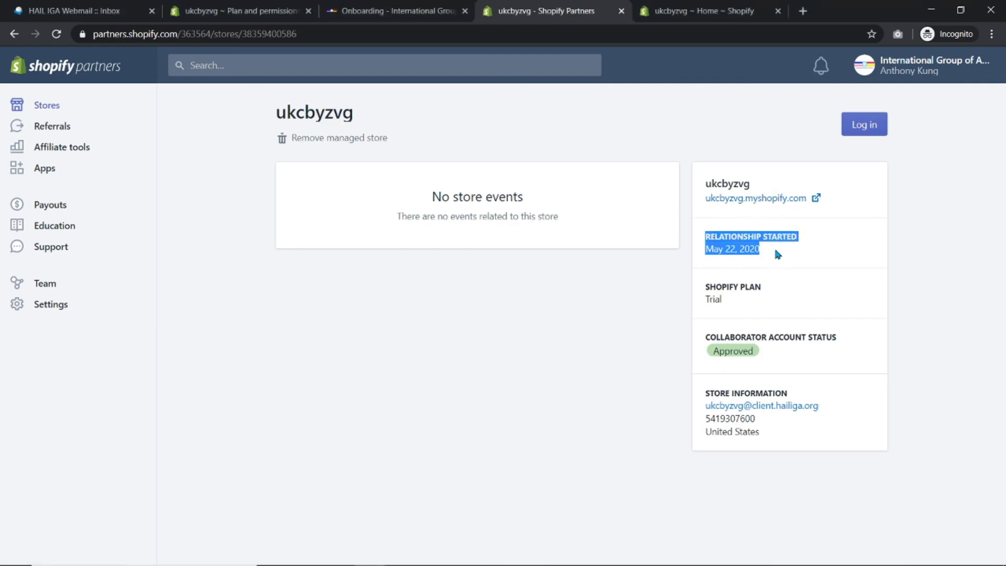
# Step: Review the managed store's relationship start date, Shopify plan and store information in Shopify Partners
pyautogui.click(777, 255)
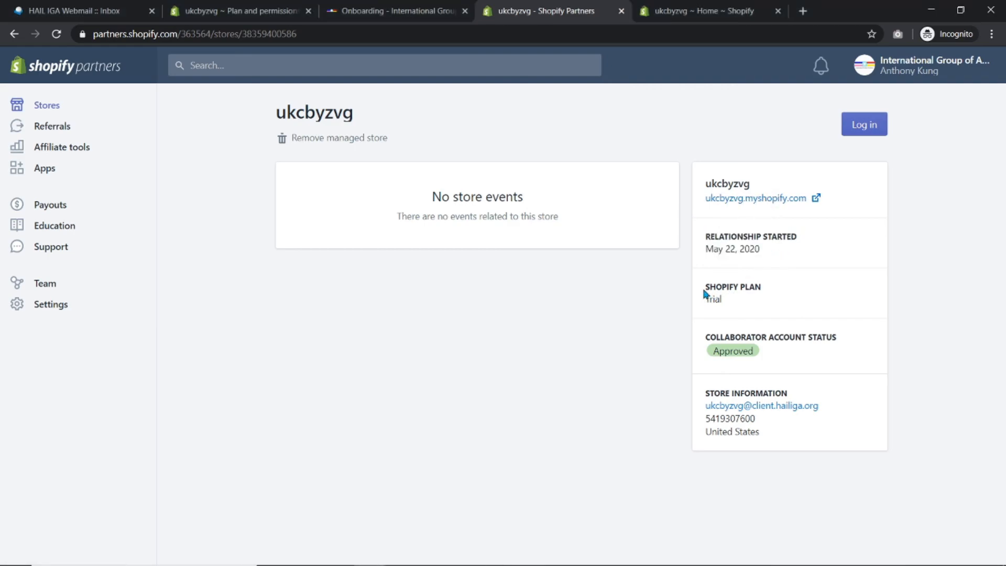
pyautogui.moveTo(707, 239); pyautogui.dragTo(781, 257)
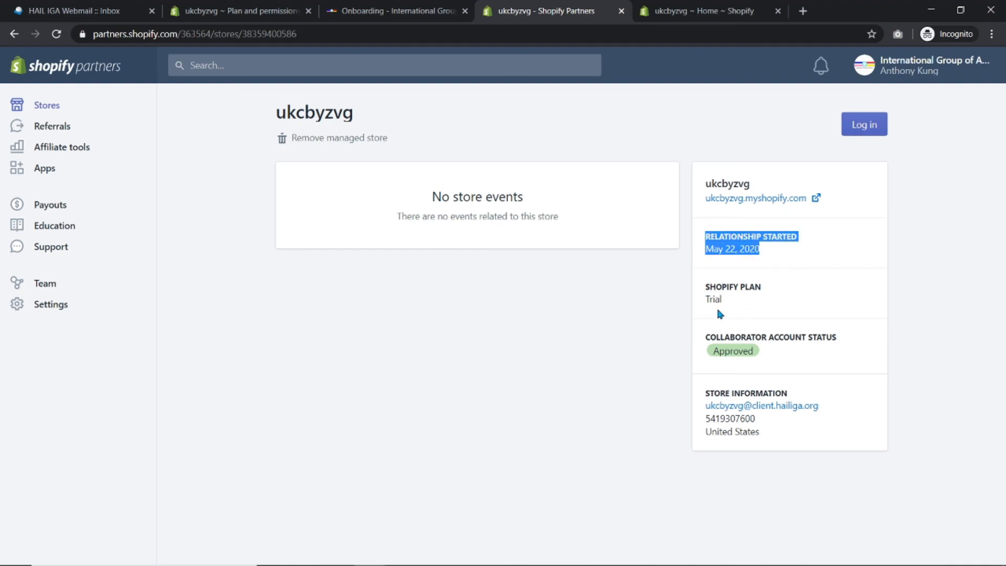
pyautogui.moveTo(705, 287); pyautogui.dragTo(732, 302)
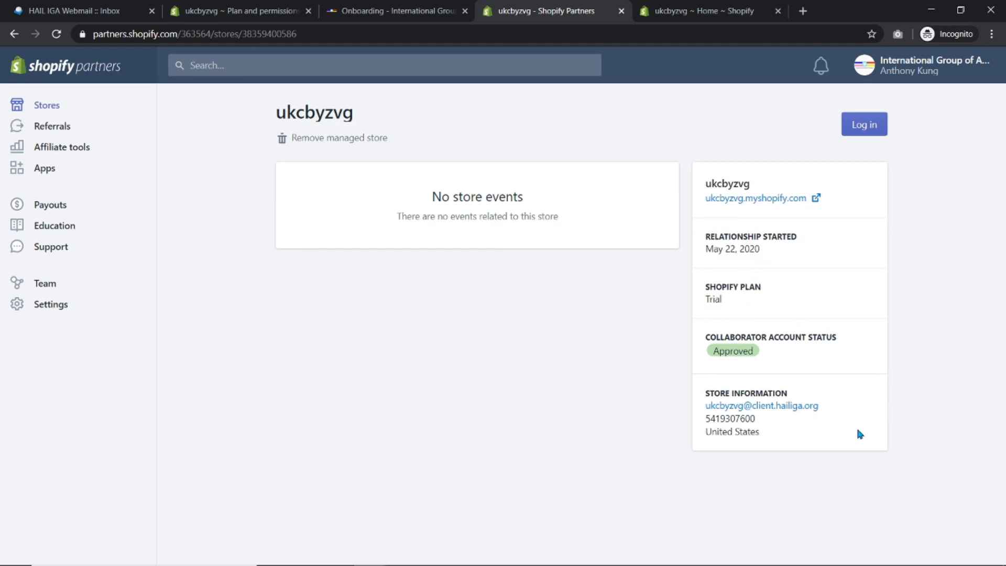
pyautogui.moveTo(704, 393); pyautogui.dragTo(777, 432)
pyautogui.click(918, 354)
# Step: Log in to the ukcbyzvg store as a collaborator from Shopify Partners and open the store's Settings in a separate tab
pyautogui.click(865, 126)
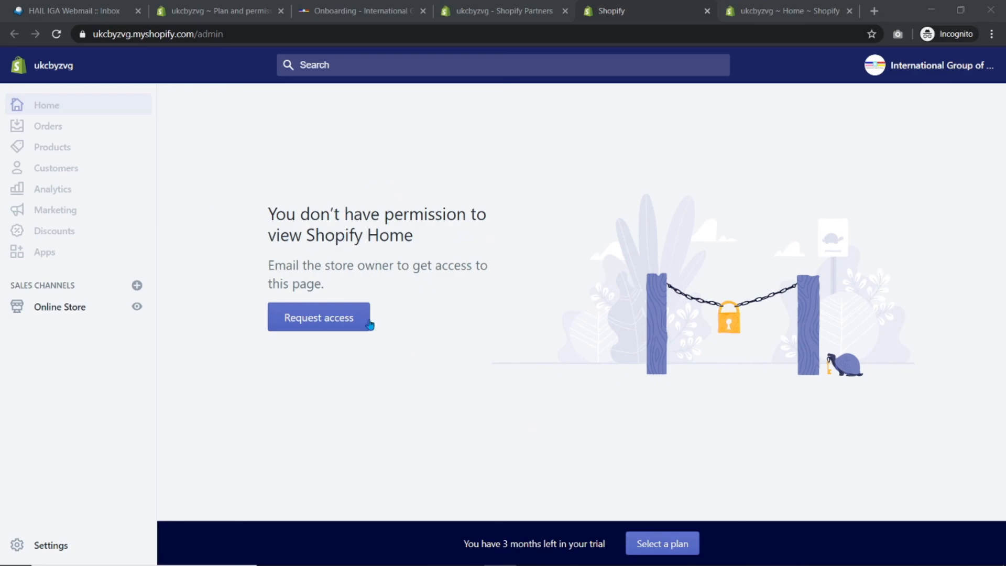
pyautogui.rightClick(36, 541)
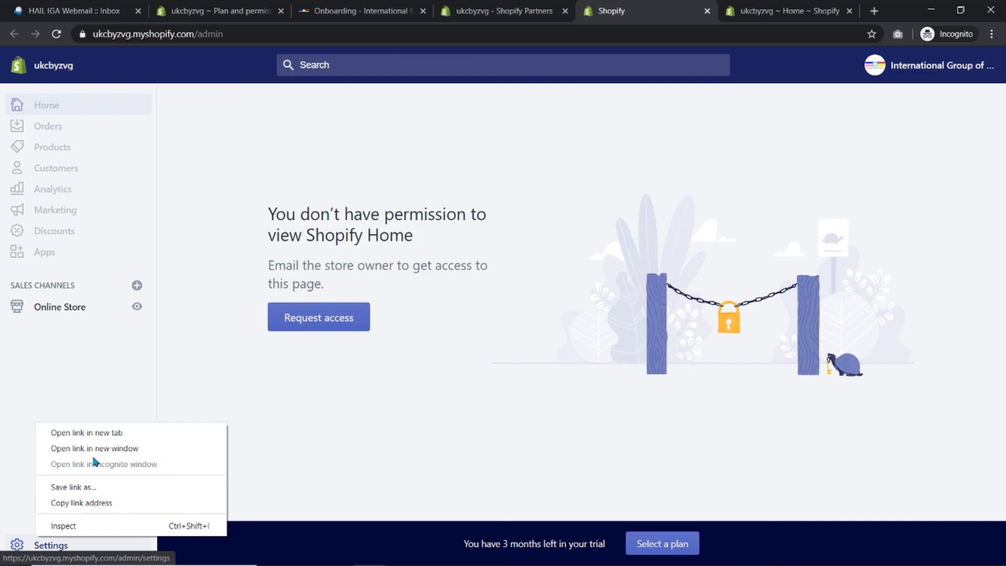
pyautogui.click(100, 436)
pyautogui.click(645, 6)
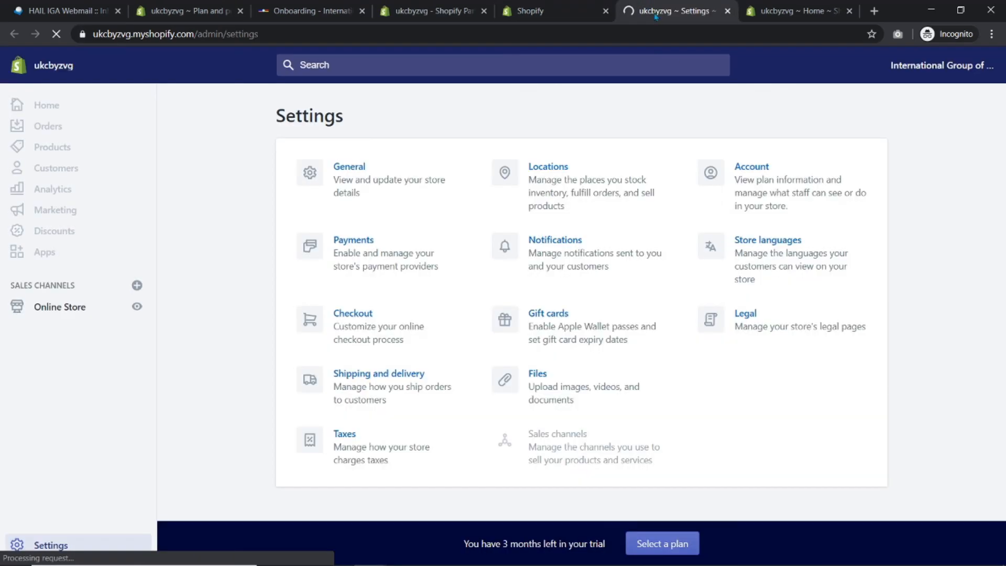
# Step: Open the International Group of Anthony collaborator account in the Account settings, review its profile and login history, and close that tab
pyautogui.click(774, 140)
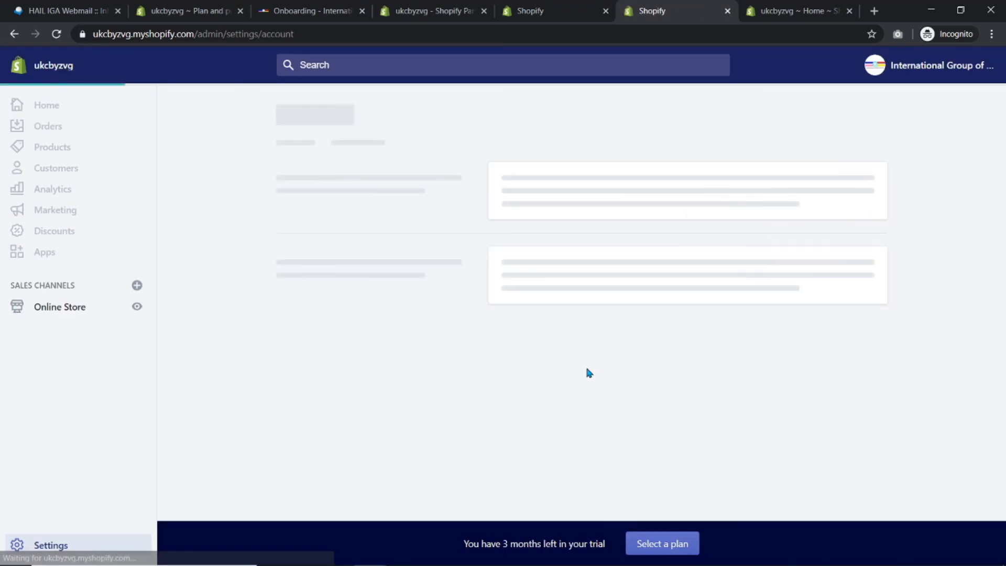
pyautogui.scroll(-1, 658, 308)
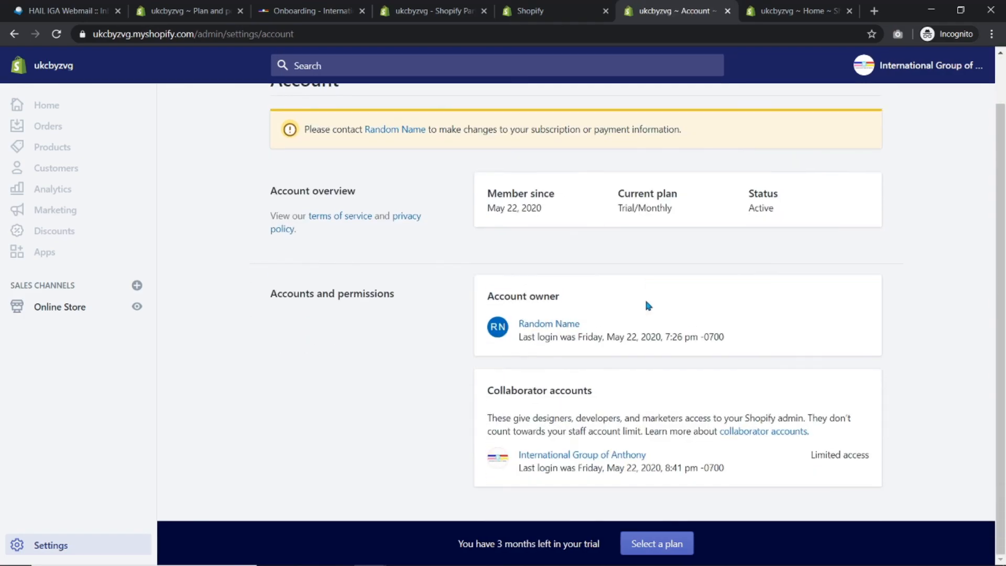
pyautogui.click(603, 455)
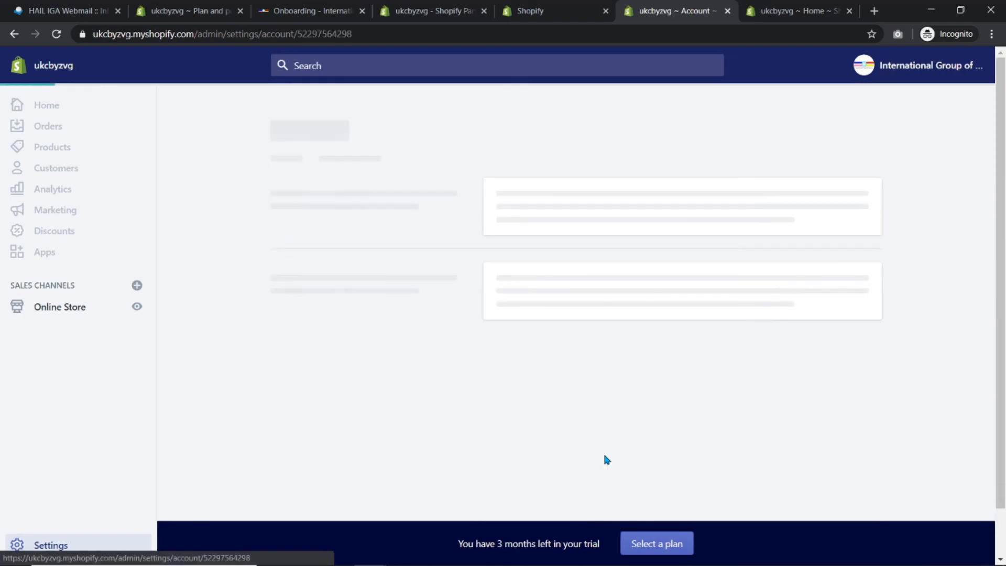
pyautogui.scroll(-8, 607, 452)
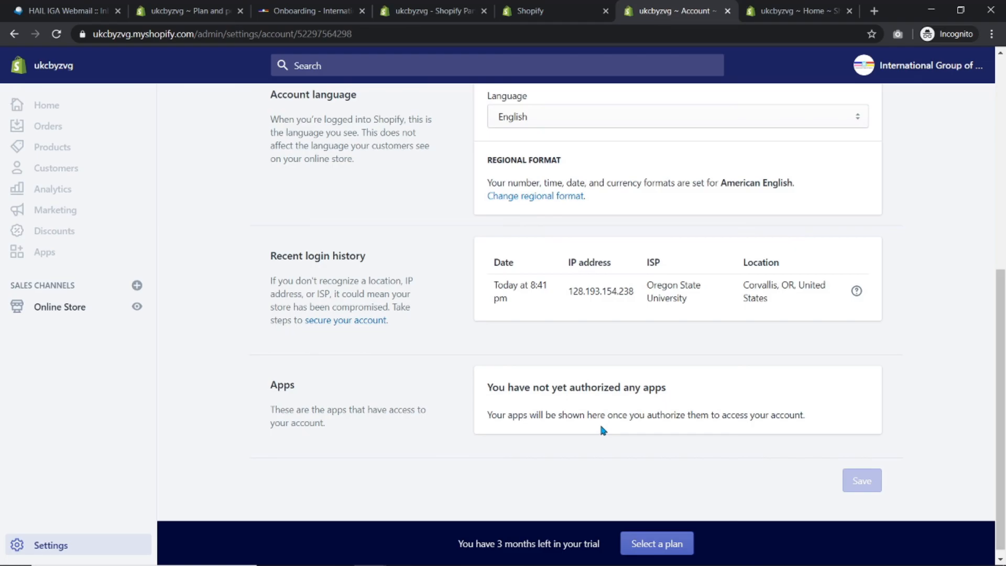
pyautogui.click(896, 78)
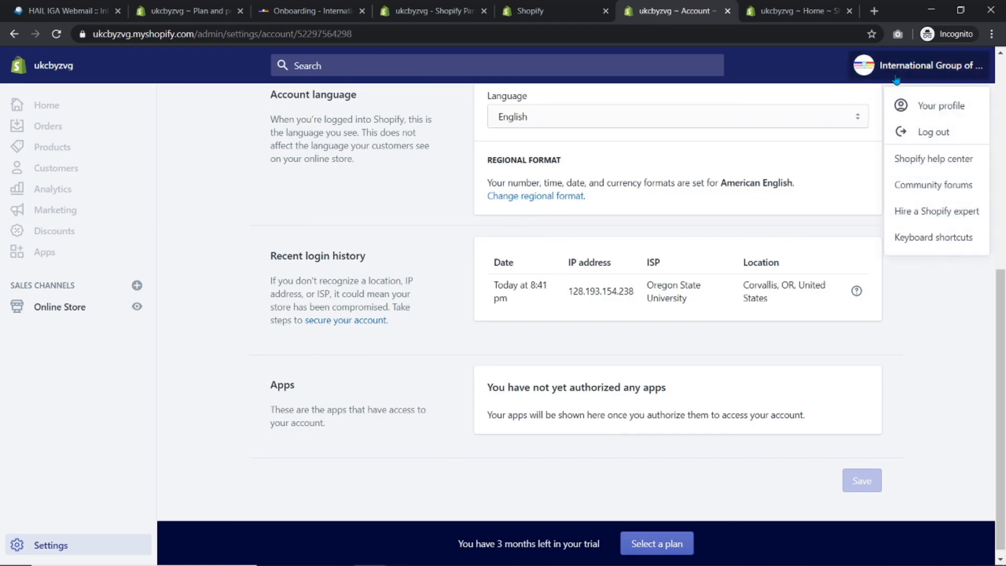
pyautogui.click(850, 104)
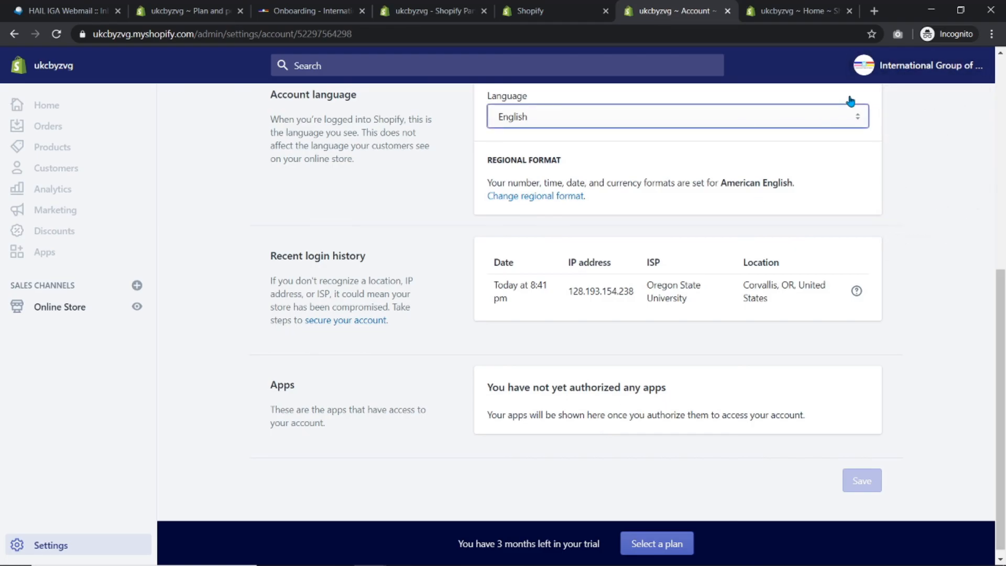
pyautogui.scroll(8, 885, 286)
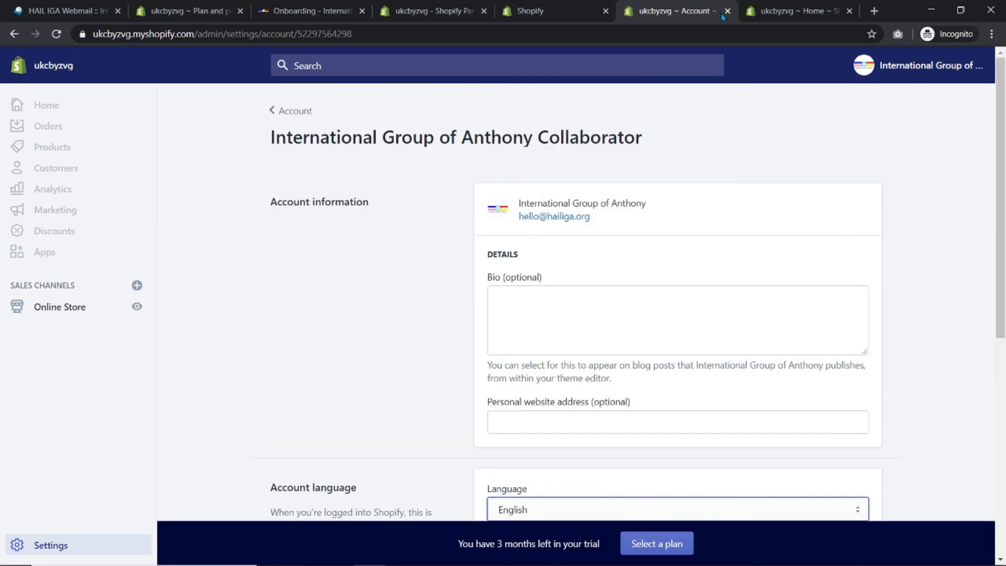
pyautogui.click(727, 10)
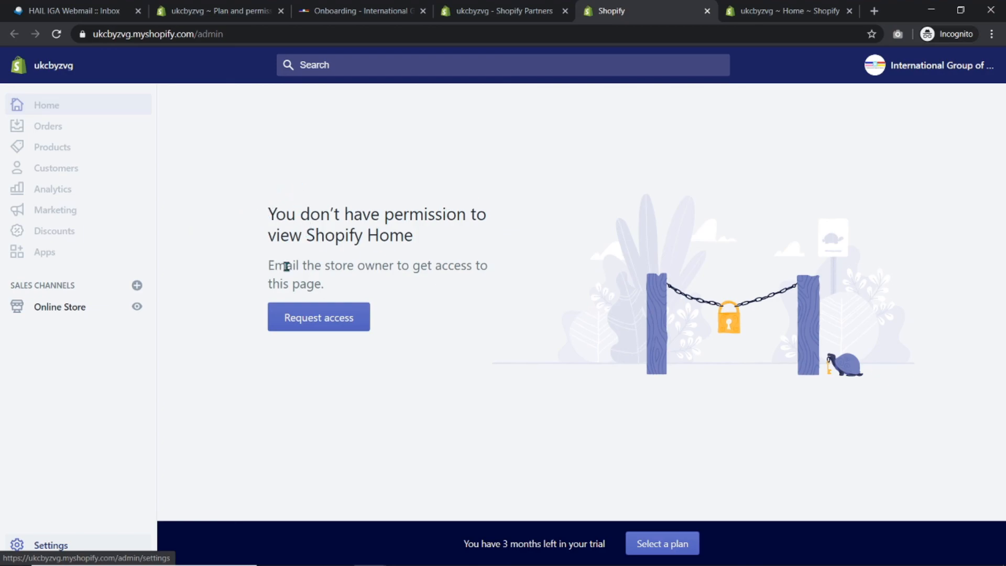
# Step: View the Online Store sections available to the collaborator: Themes, Blog posts, Pages, Navigation, Domains and Preferences
pyautogui.click(57, 311)
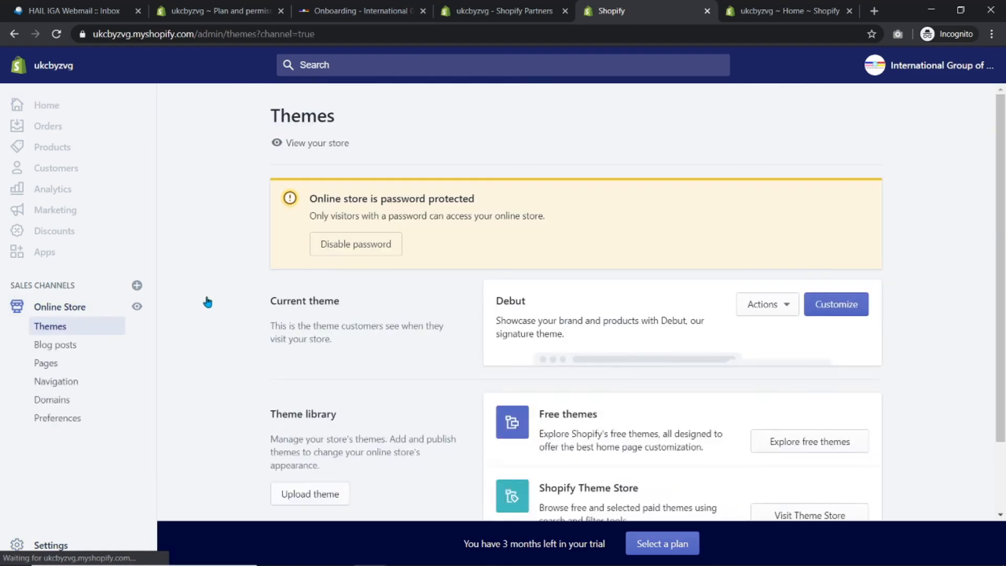
pyautogui.scroll(-5, 435, 387)
pyautogui.scroll(5, 440, 385)
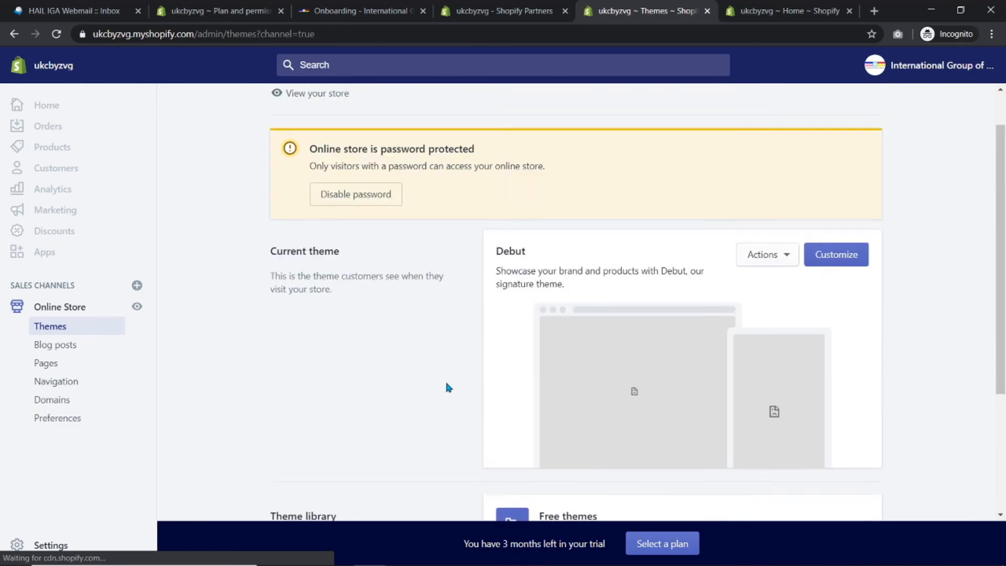
pyautogui.click(52, 344)
pyautogui.click(37, 366)
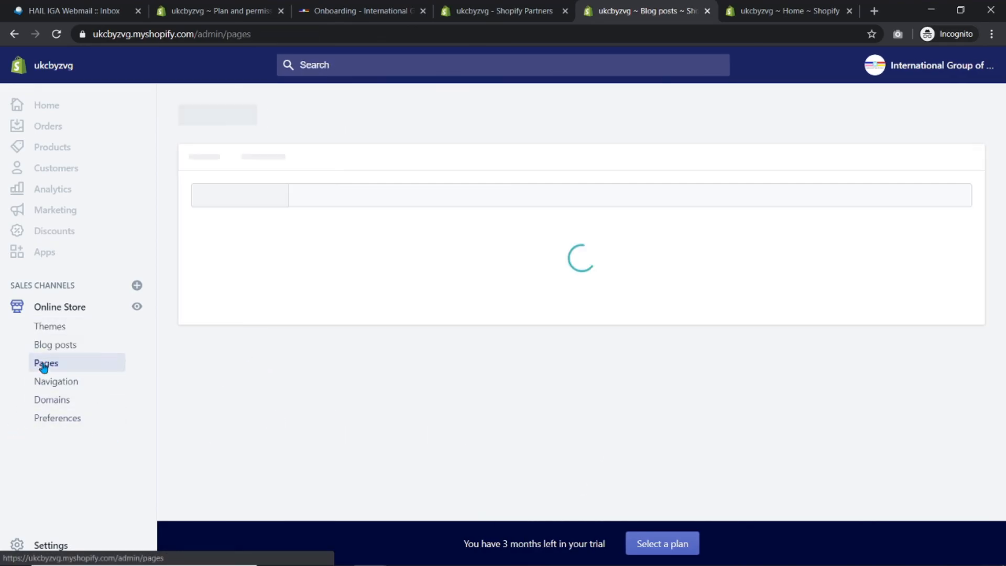
pyautogui.click(80, 386)
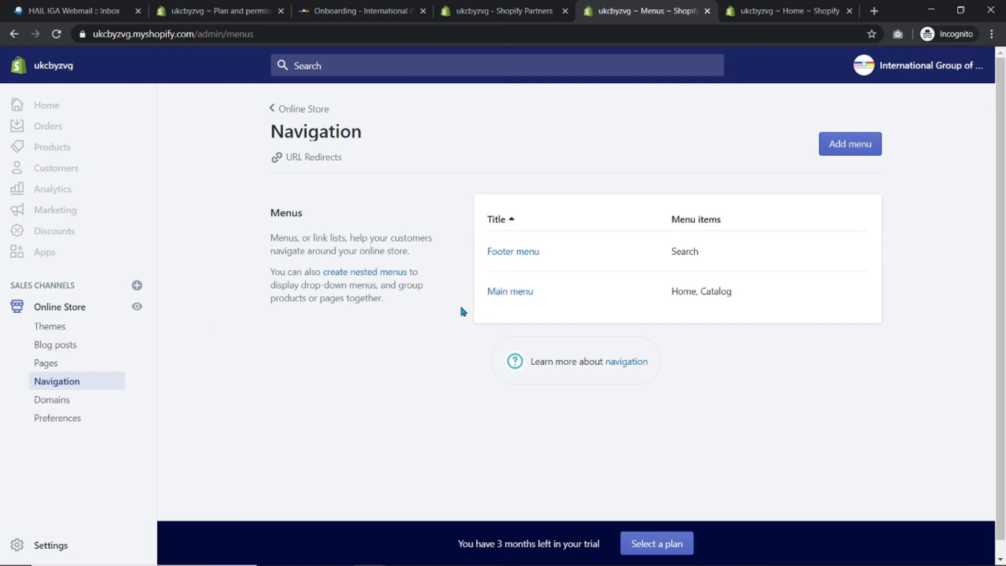
pyautogui.click(73, 407)
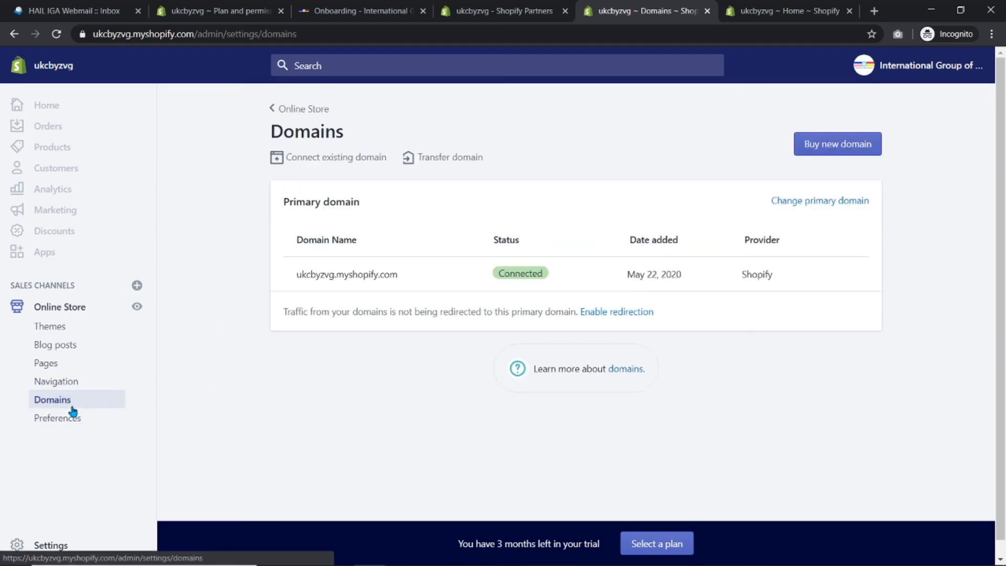
pyautogui.click(77, 423)
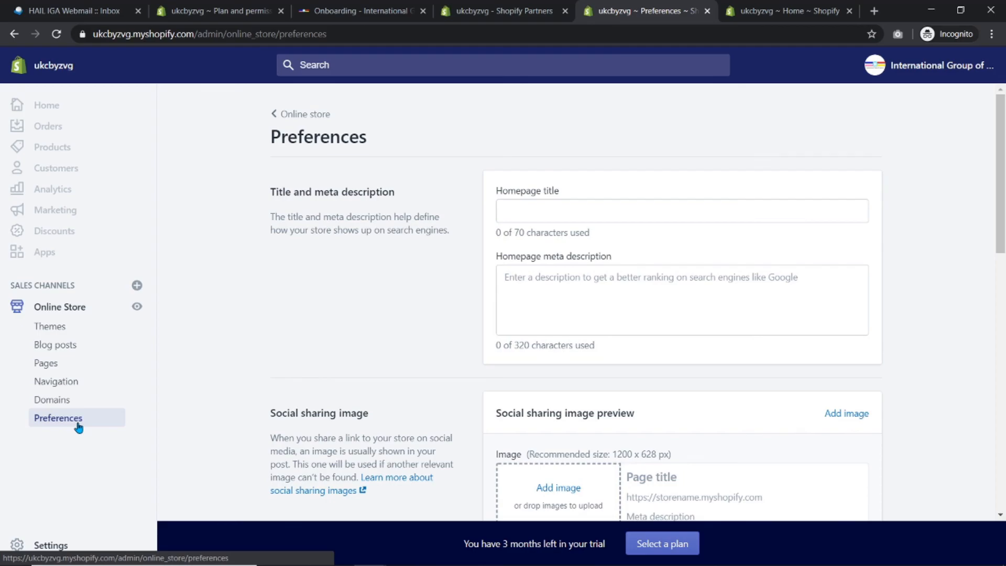
# Step: Open the Payments settings, review the payment providers and the editing restriction notice, and return to the Settings overview
pyautogui.click(60, 545)
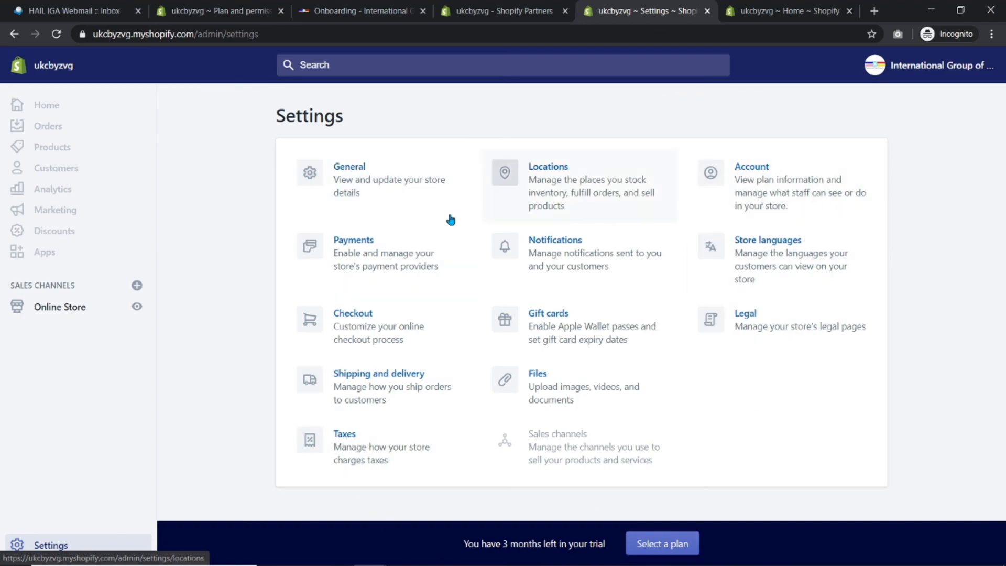
pyautogui.click(344, 247)
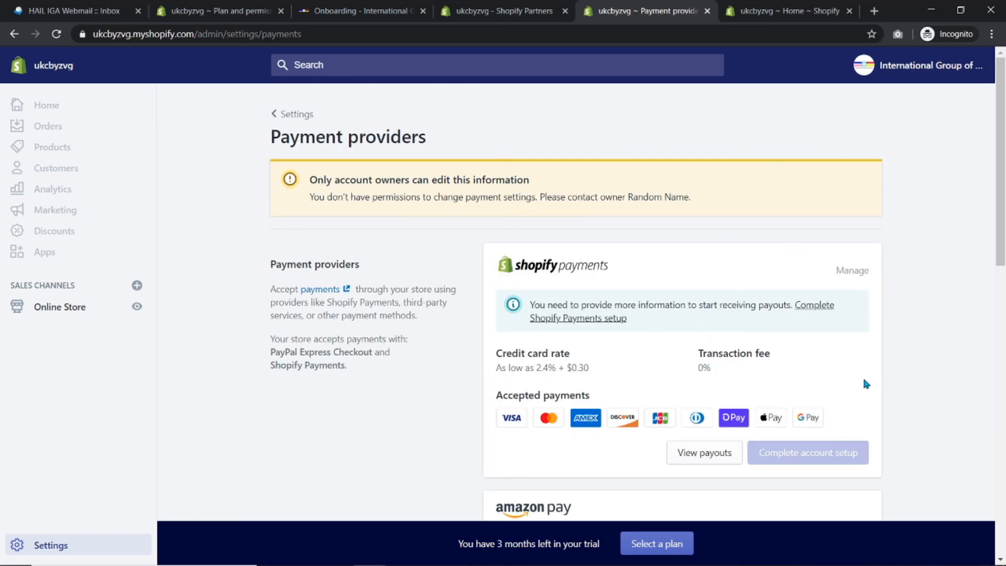
pyautogui.scroll(-10, 665, 445)
pyautogui.scroll(-2, 671, 443)
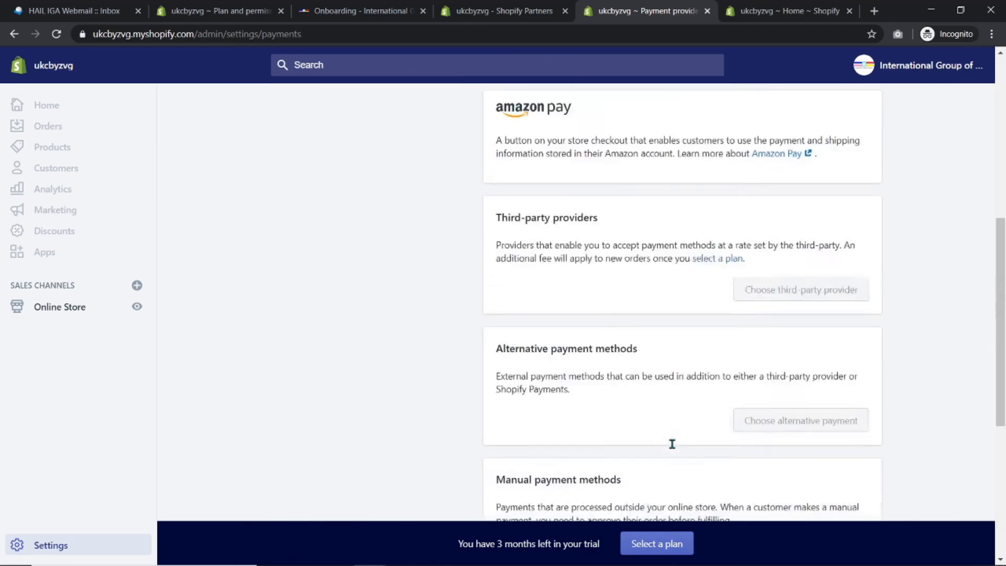
pyautogui.scroll(15, 671, 445)
pyautogui.moveTo(300, 202); pyautogui.dragTo(553, 207)
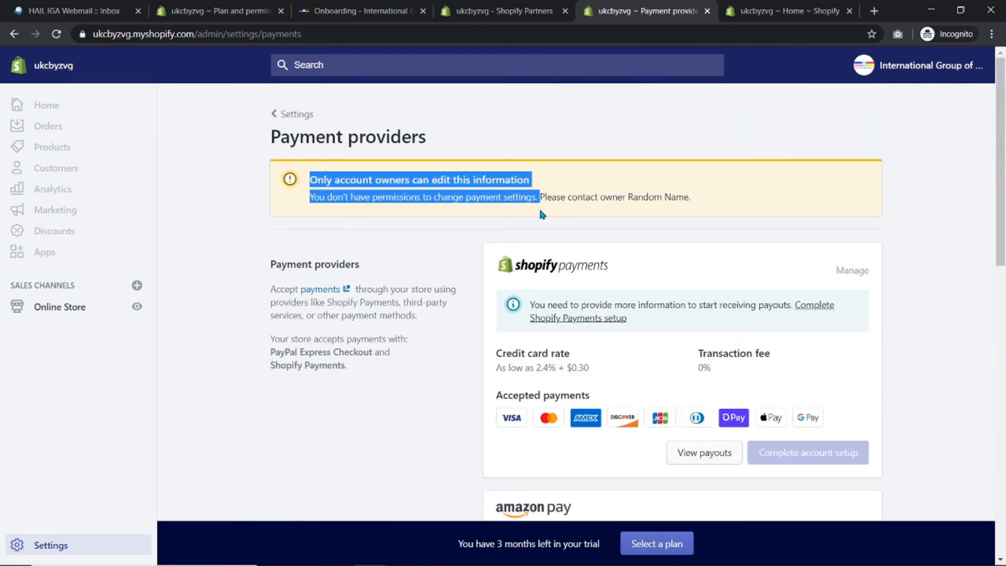
pyautogui.click(587, 194)
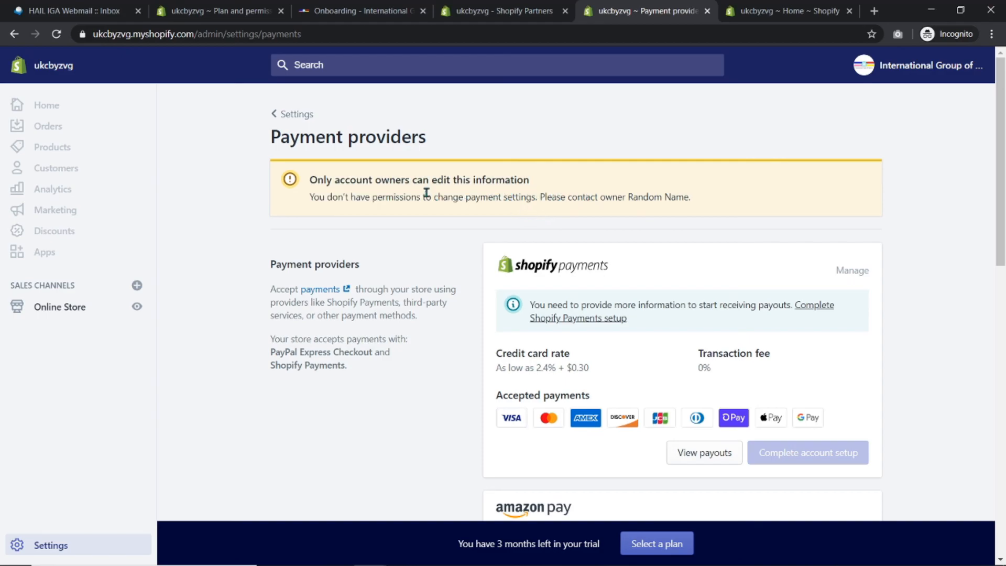
pyautogui.click(293, 114)
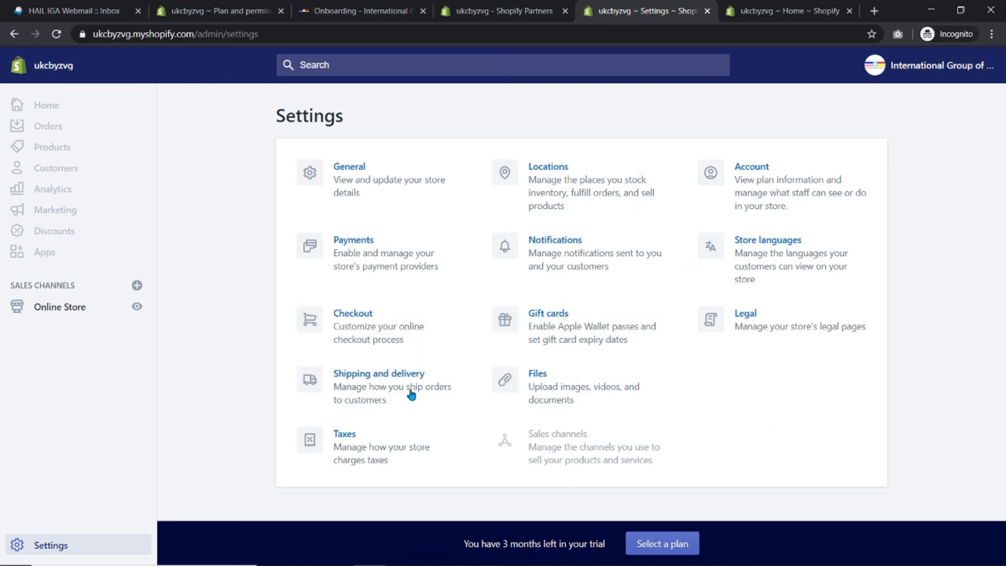
# Step: Open the Account settings and review the account overview, account owner and Collaborator accounts sections
pyautogui.click(792, 179)
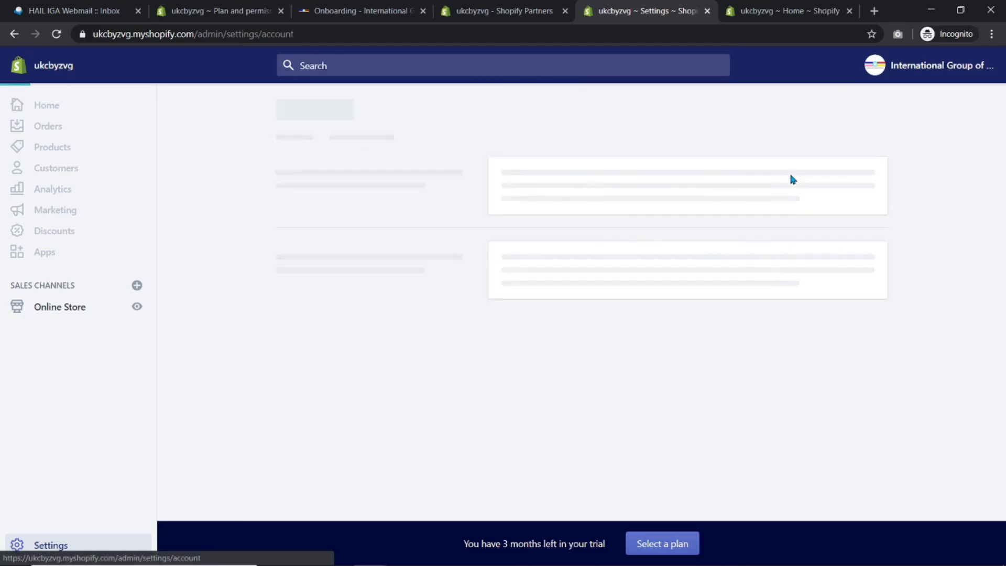
pyautogui.scroll(-1, 768, 228)
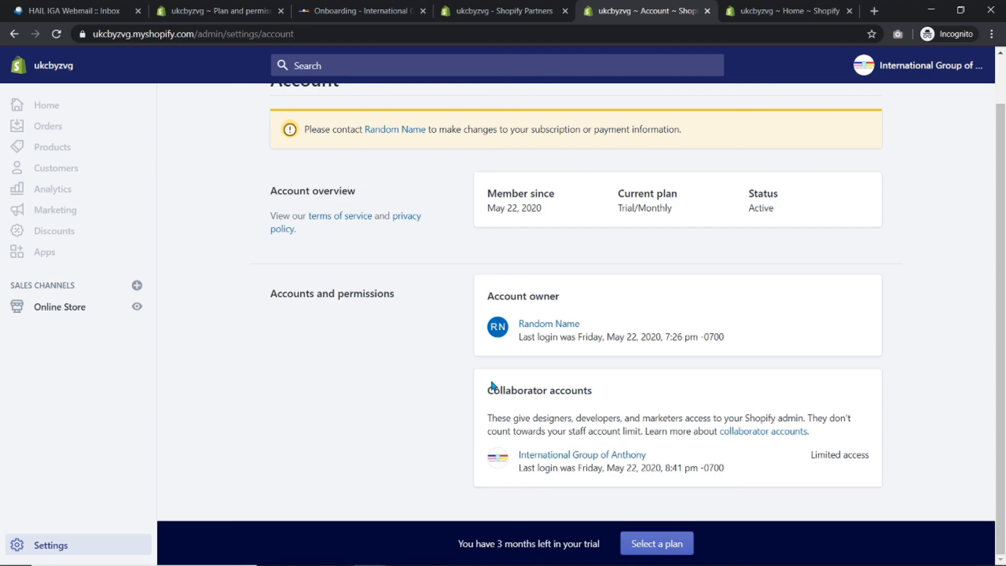
pyautogui.moveTo(483, 389); pyautogui.dragTo(606, 387)
pyautogui.click(612, 392)
pyautogui.scroll(1, 650, 396)
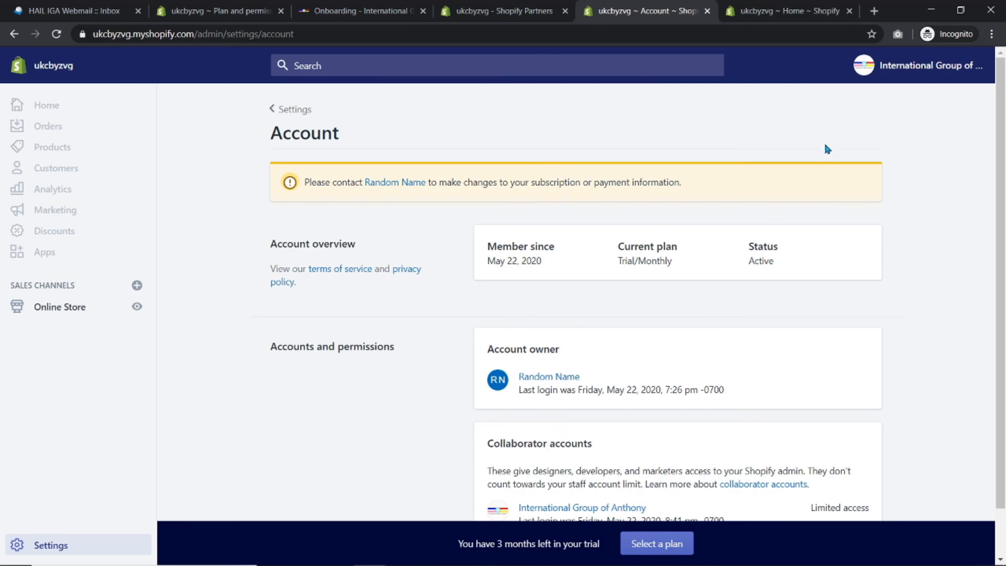
pyautogui.scroll(-1, 739, 238)
pyautogui.scroll(1, 736, 231)
pyautogui.click(500, 565)
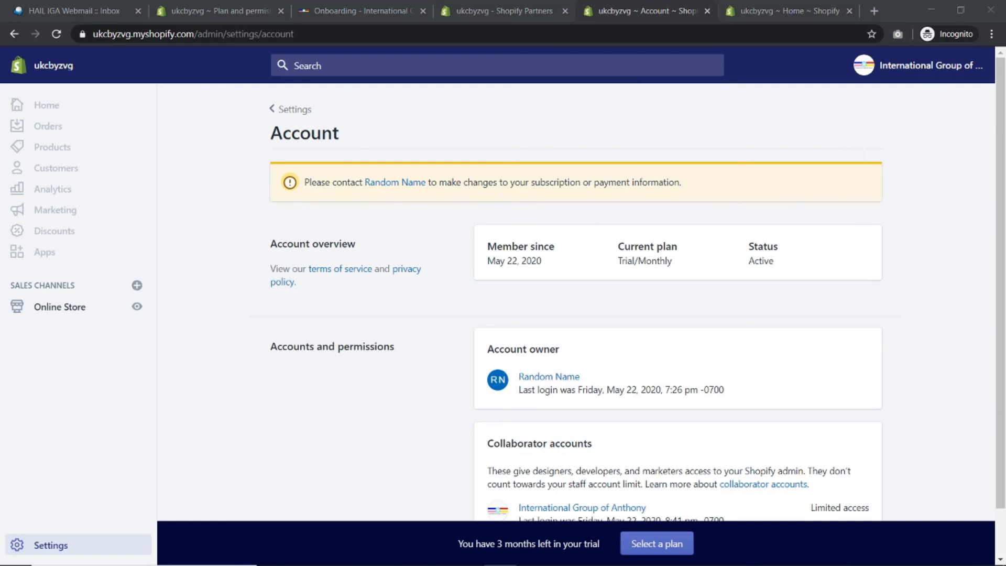